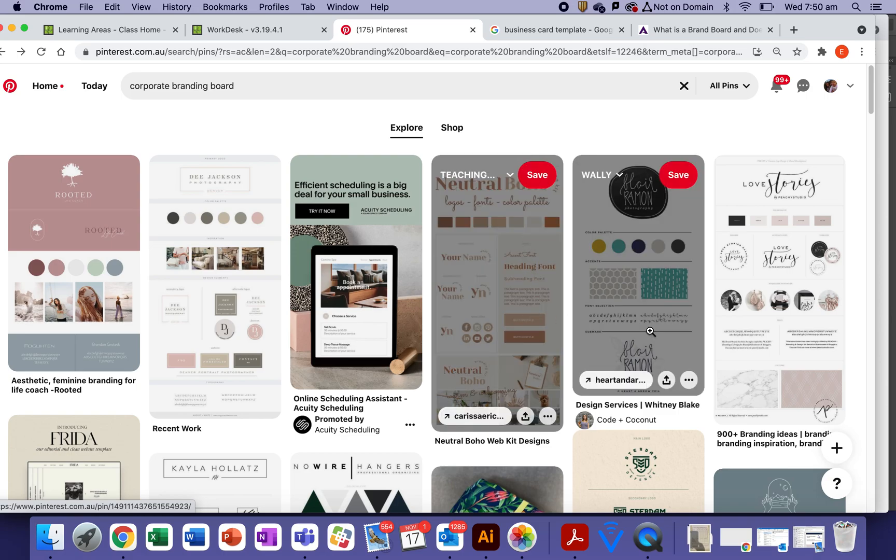
Scroll the Pinterest results and open the Wild Hope Counseling branding board pin
drag(872, 96, 872, 125)
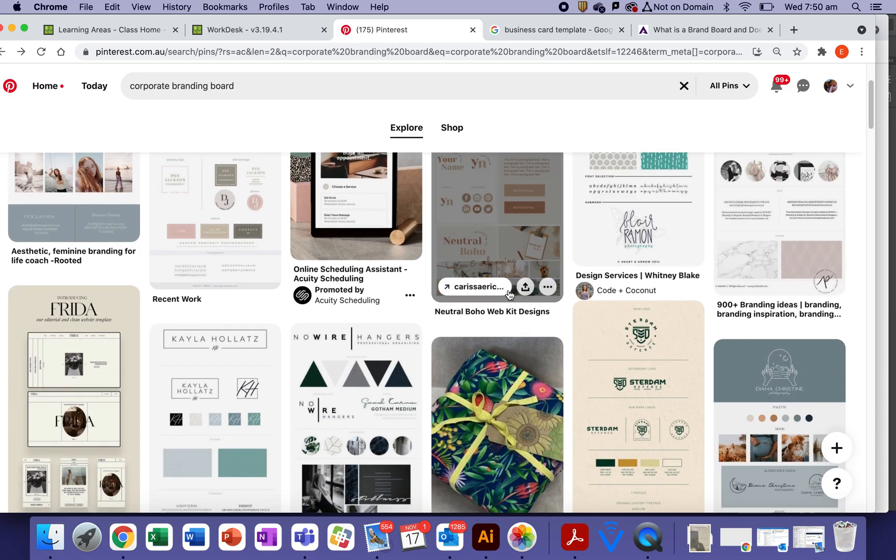
drag(869, 112, 860, 246)
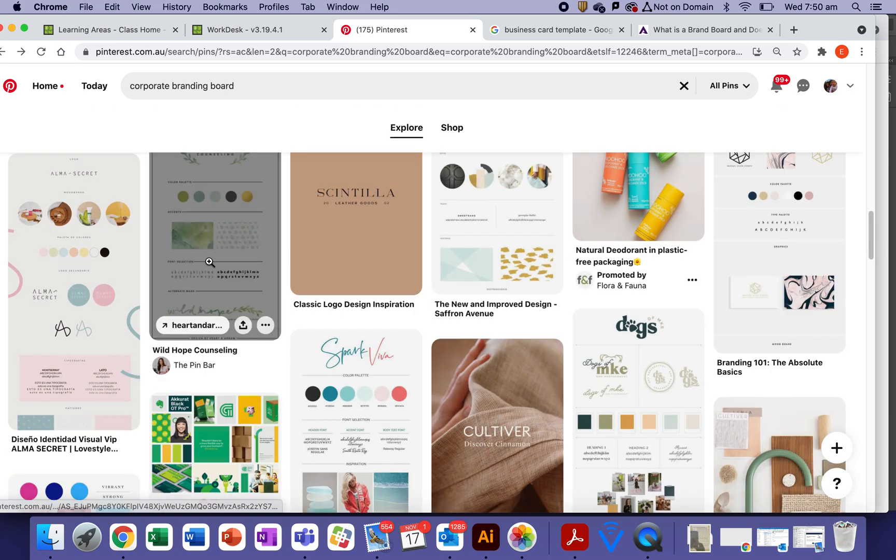
click(210, 262)
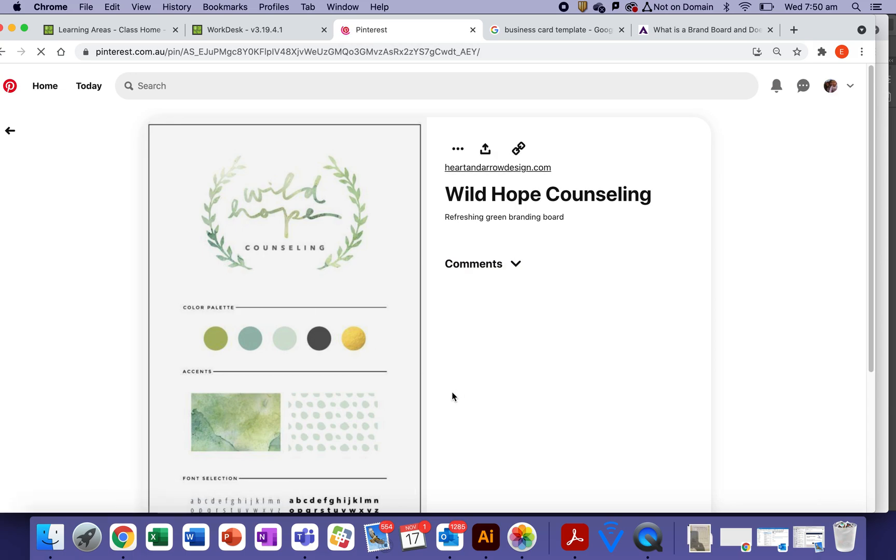
Copy the pin's branding board image and return to Illustrator
drag(871, 220, 875, 266)
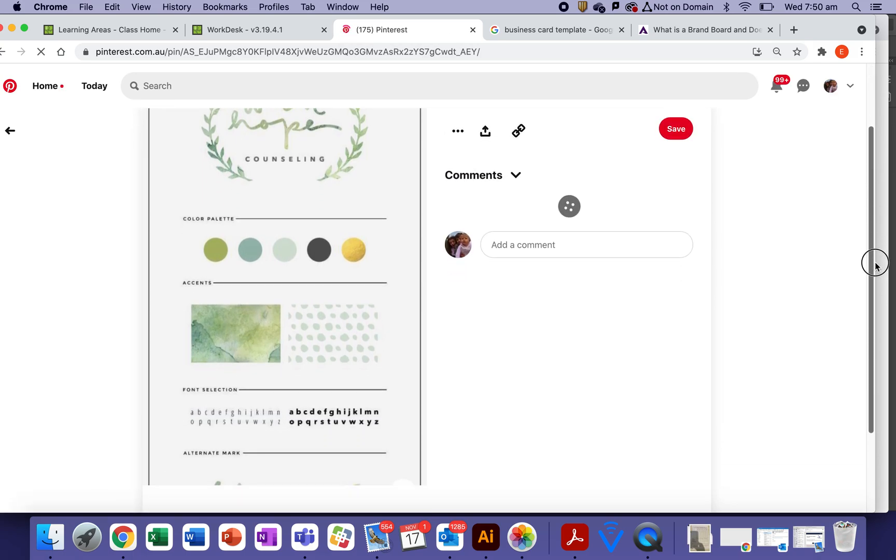
right_click(280, 260)
click(321, 292)
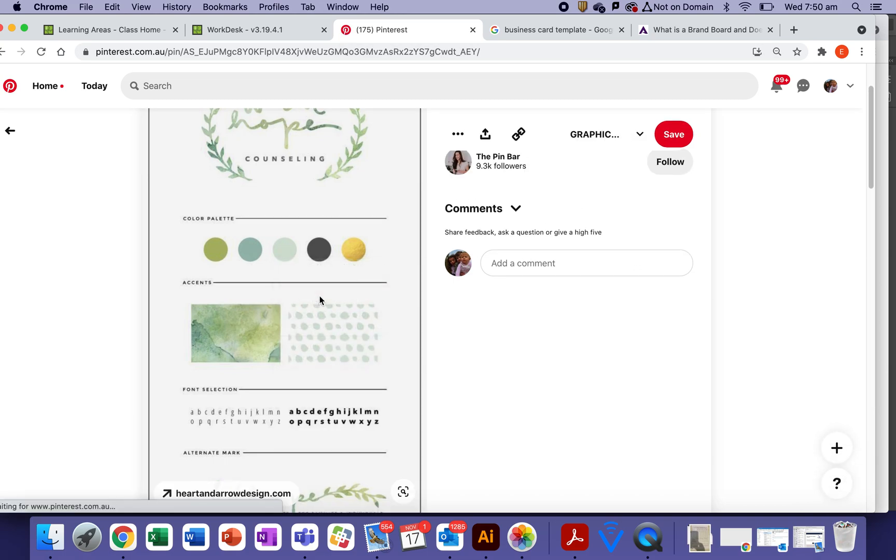
click(492, 543)
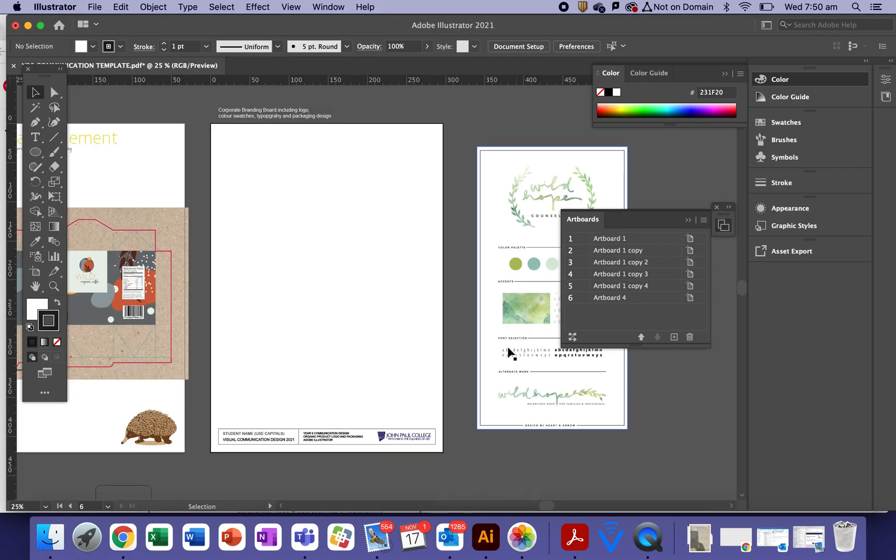
Enlarge the pasted Wild Hope reference image and place it right of the blank branding board
click(529, 299)
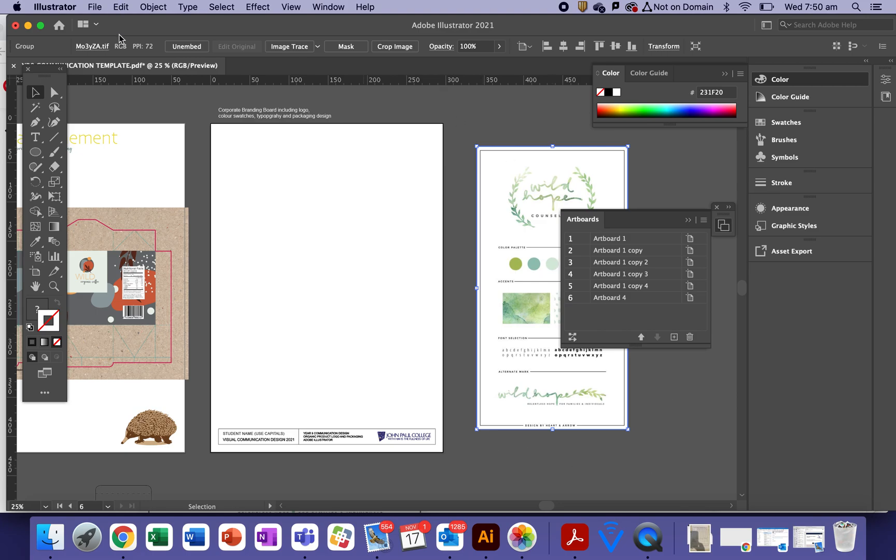
drag(501, 197, 465, 172)
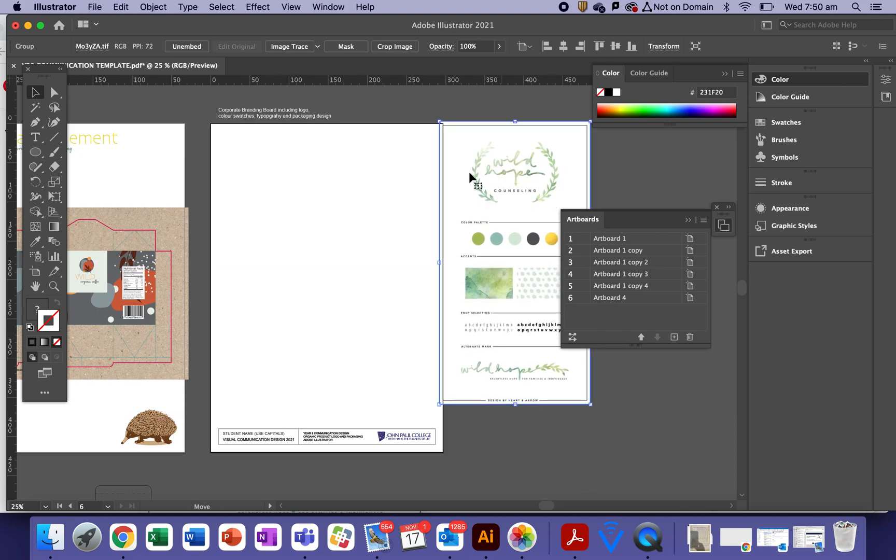
drag(591, 403, 631, 433)
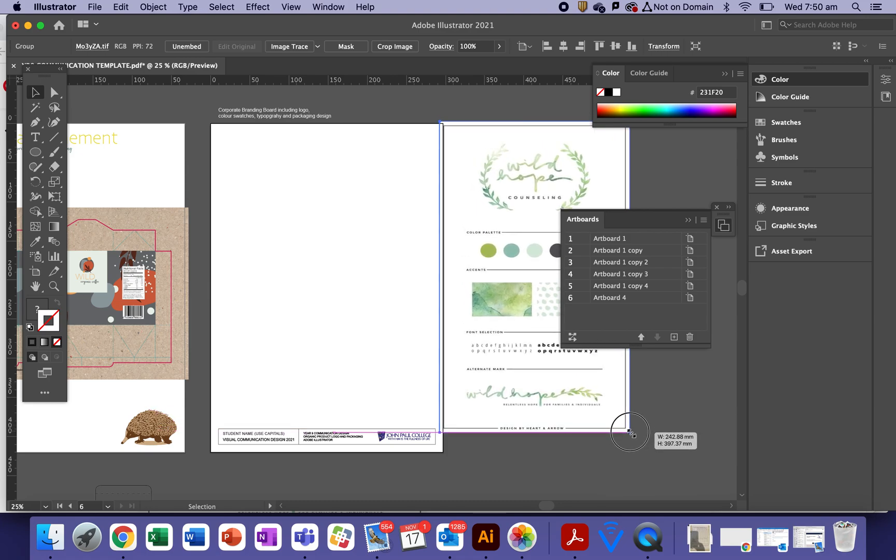
drag(631, 433, 634, 437)
click(576, 456)
drag(510, 398, 299, 374)
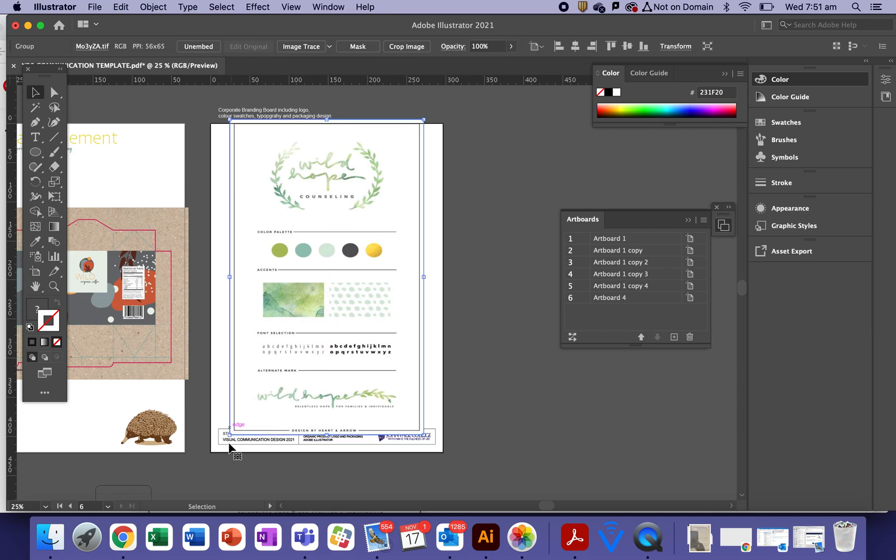
drag(275, 308, 505, 311)
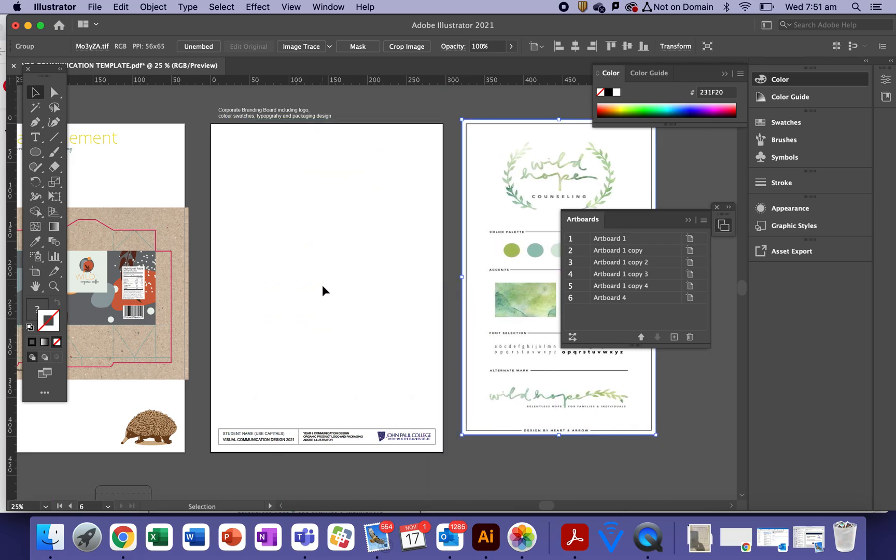
key(space)
drag(229, 322, 456, 326)
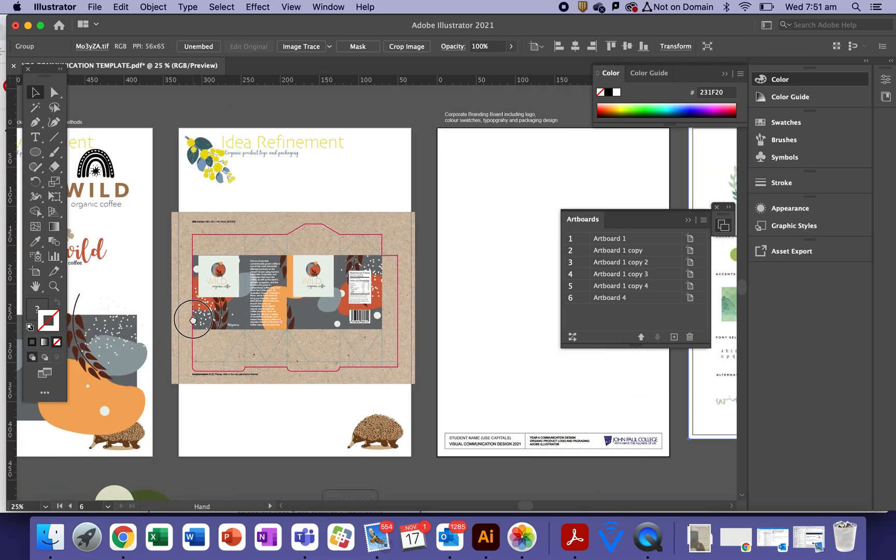
Copy the WILD organic coffee logo group from the Idea Development artboard with Edit > Copy
drag(206, 306, 339, 305)
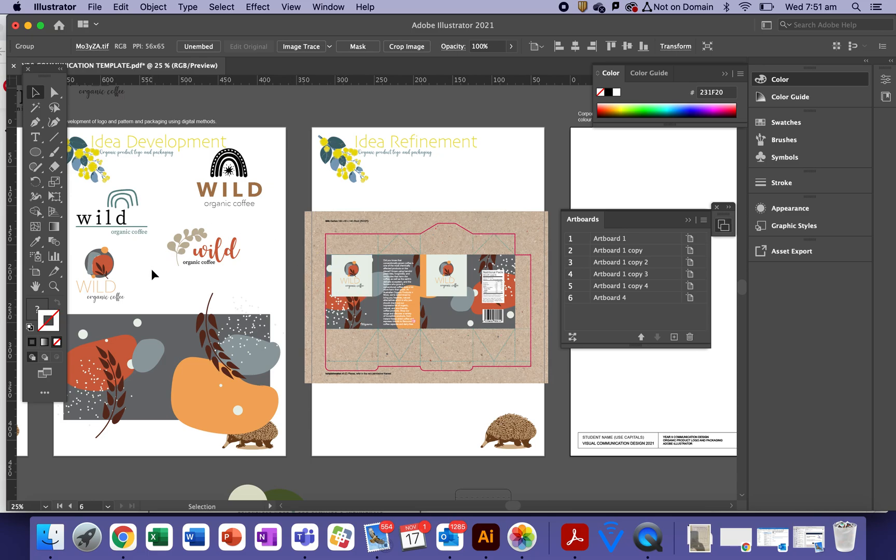
click(78, 254)
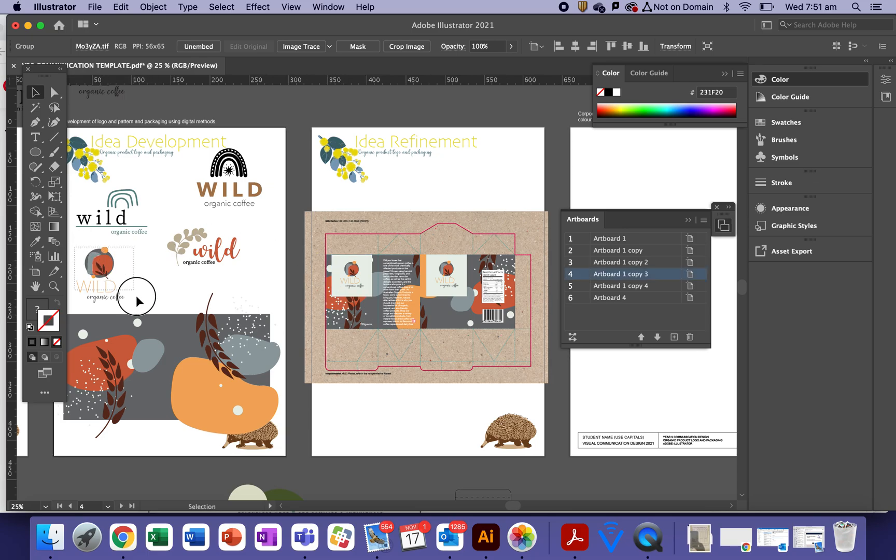
click(154, 7)
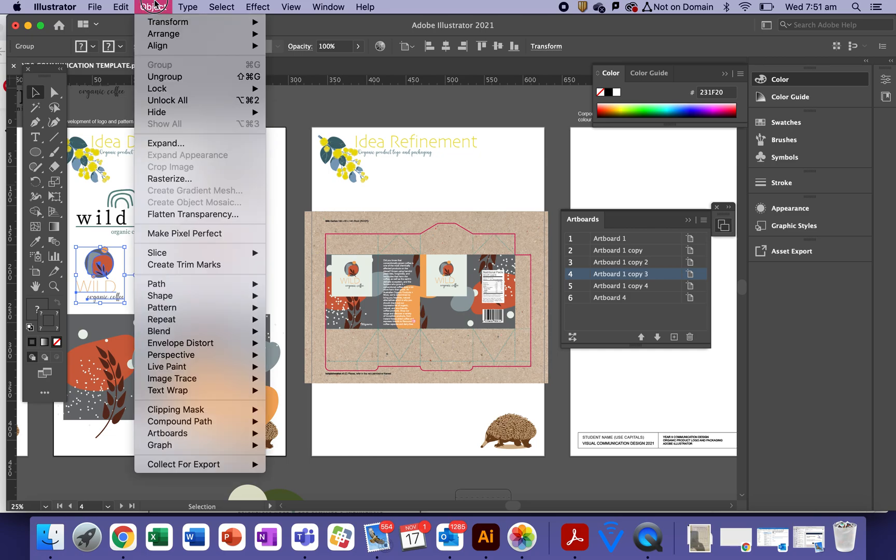
click(97, 274)
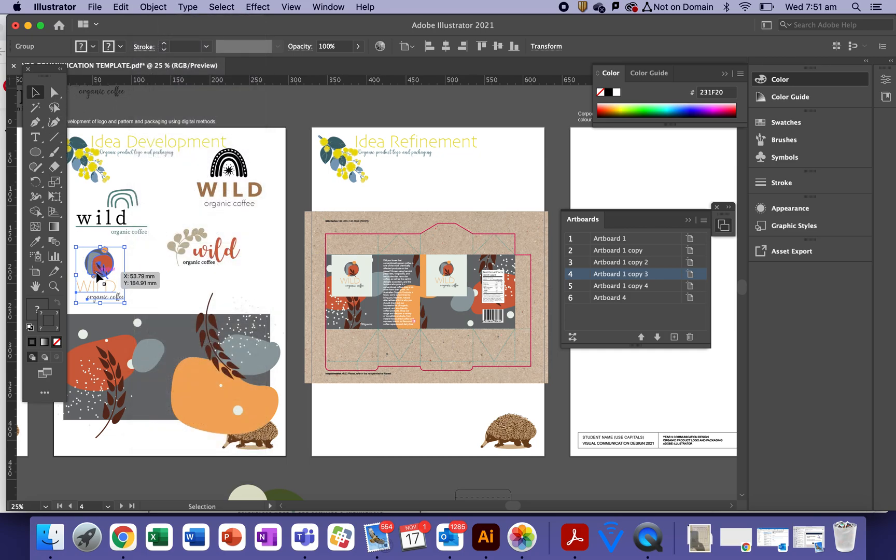
click(121, 7)
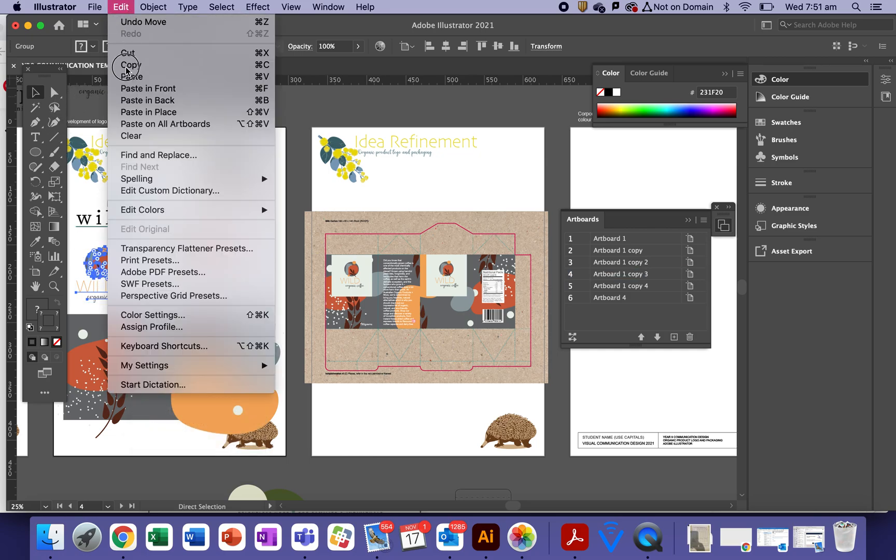
click(130, 64)
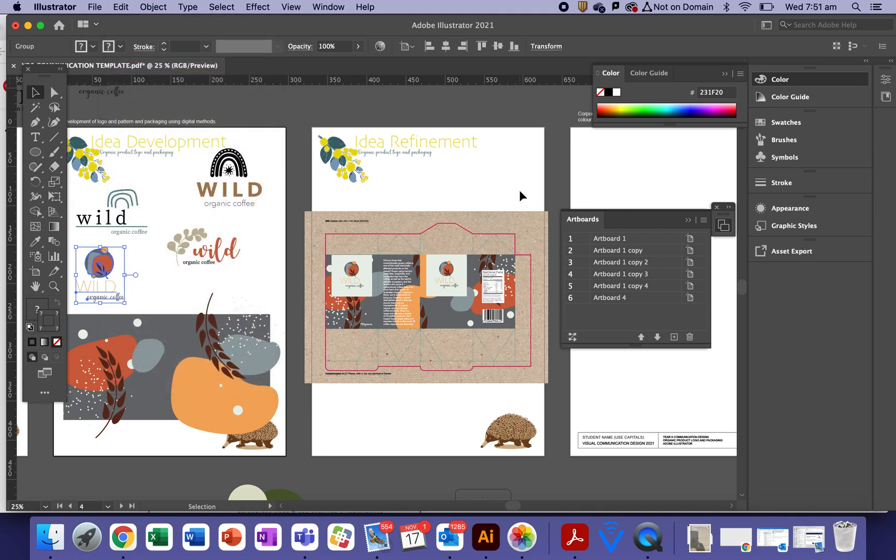
drag(614, 186, 290, 188)
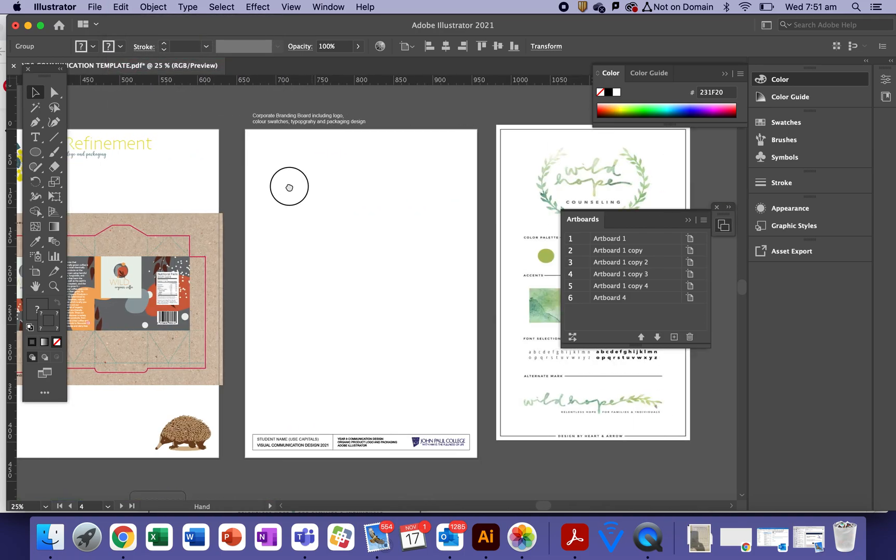
click(314, 200)
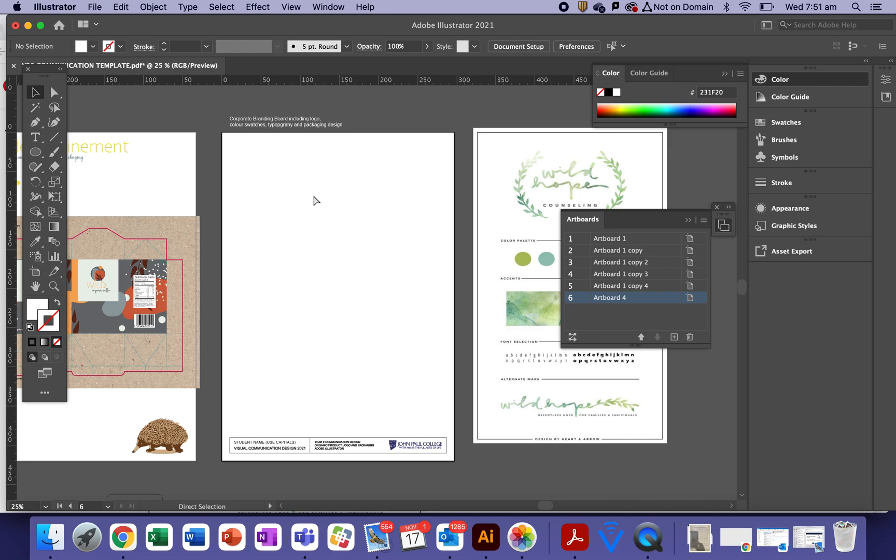
Paste the WILD logo onto the branding board, enlarge it and centre it near the top
key(super+v)
drag(351, 265, 311, 210)
drag(346, 283, 311, 198)
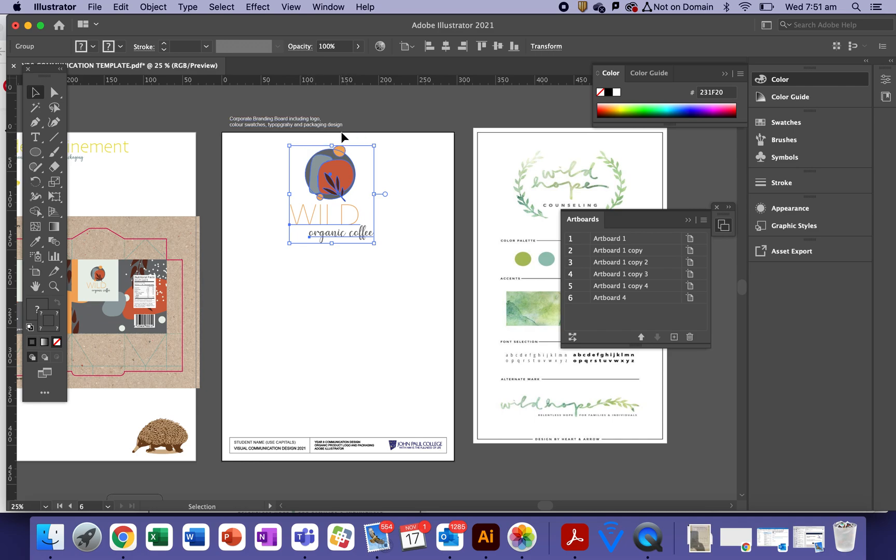
drag(340, 140, 342, 176)
drag(381, 242, 373, 233)
drag(331, 163, 336, 168)
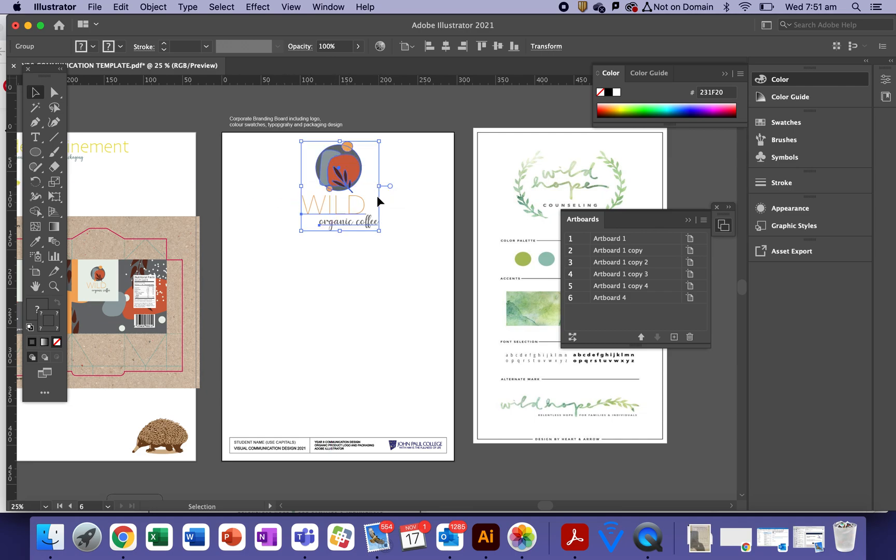
click(417, 252)
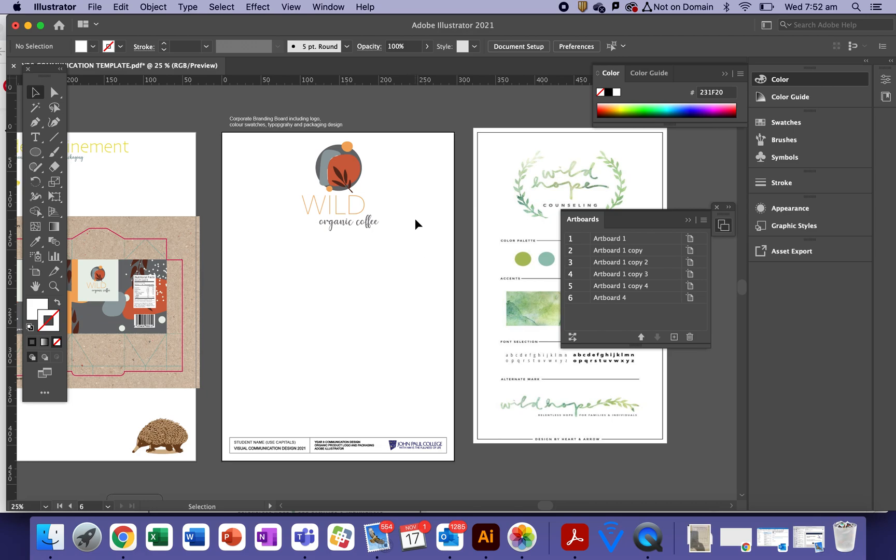
key(space)
drag(514, 285, 351, 282)
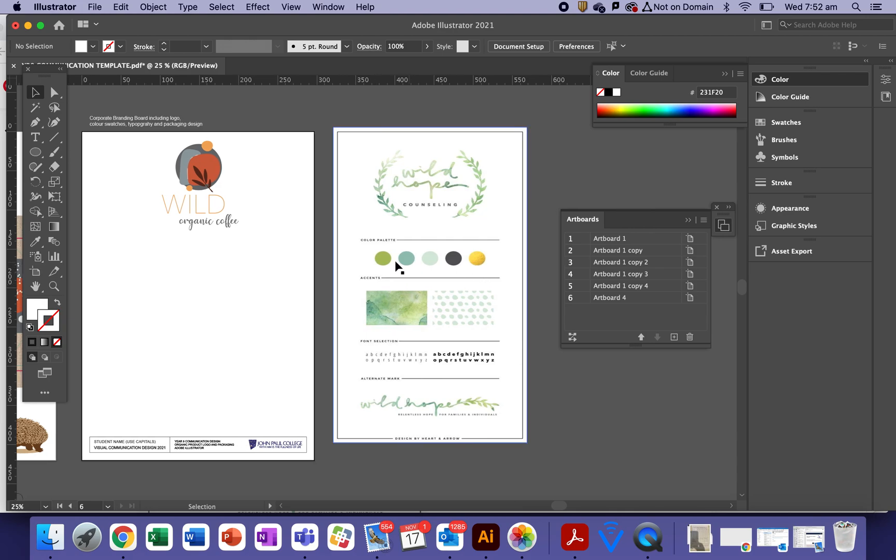
key(space)
drag(258, 314, 350, 319)
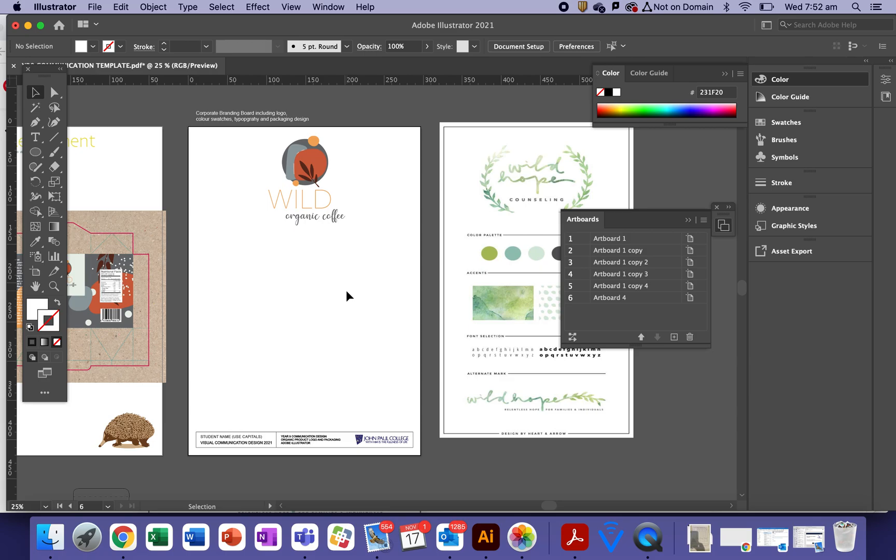
Show guides and rulers, then place a horizontal guide just below the WILD logo
click(291, 6)
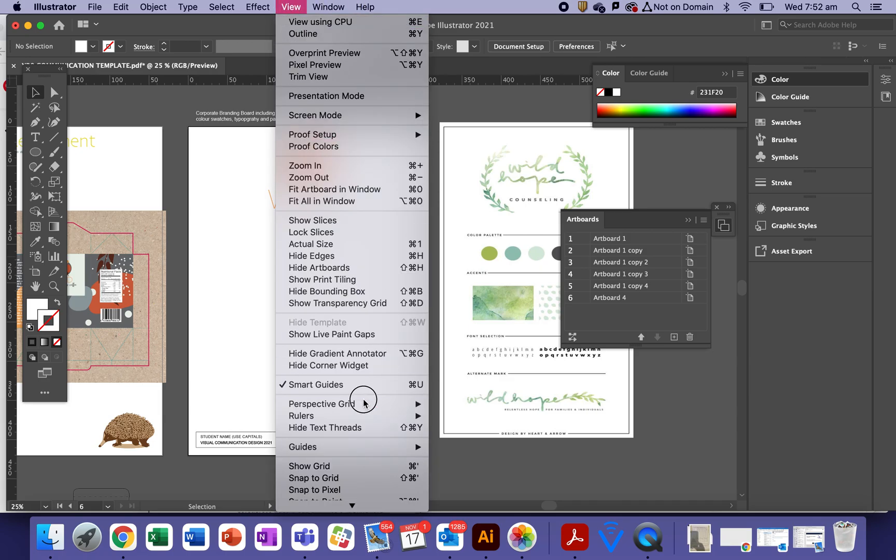
mouse_move(356, 445)
click(500, 445)
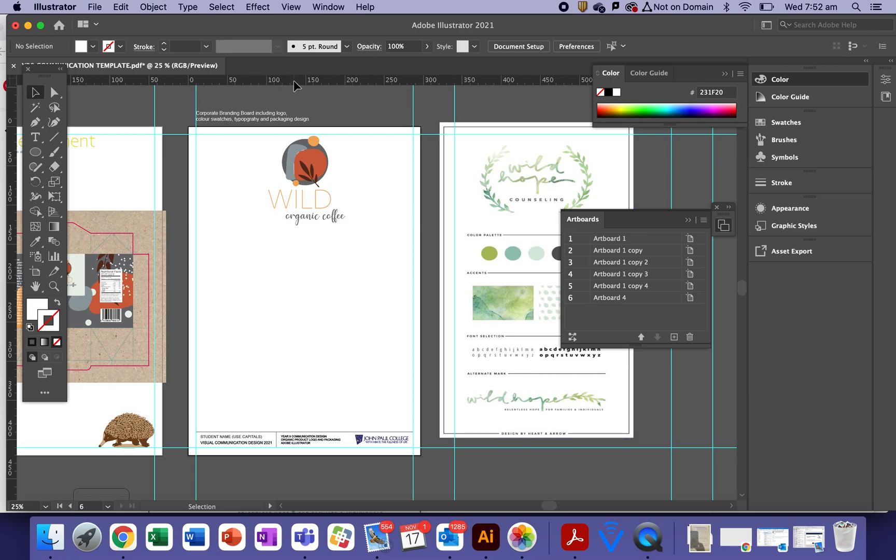
click(291, 6)
mouse_move(358, 416)
click(257, 101)
drag(293, 84, 283, 254)
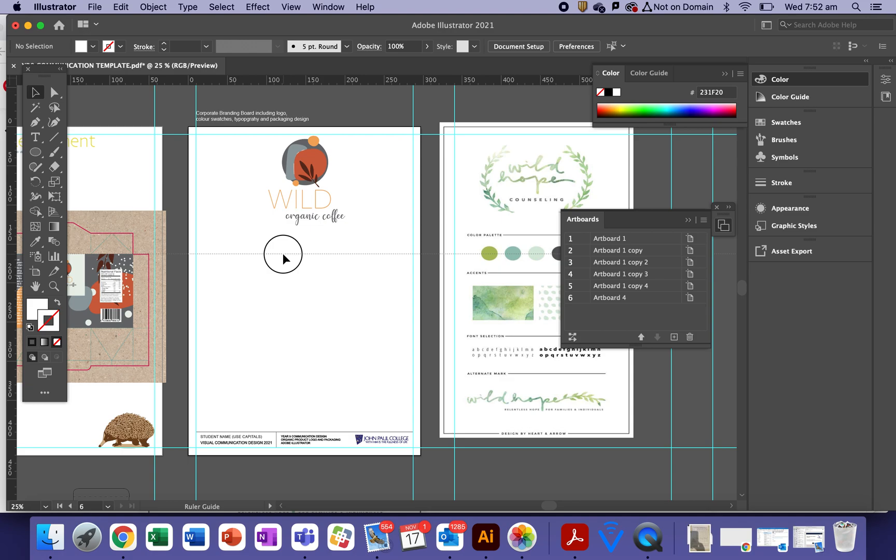
drag(283, 255, 284, 255)
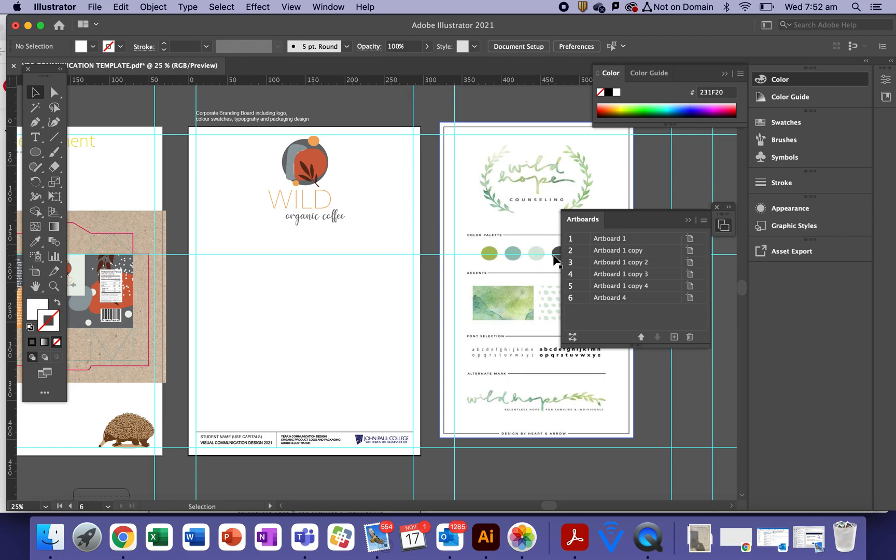
Draw a small circle on the guide and fill it with the logo's rust-orange
click(35, 153)
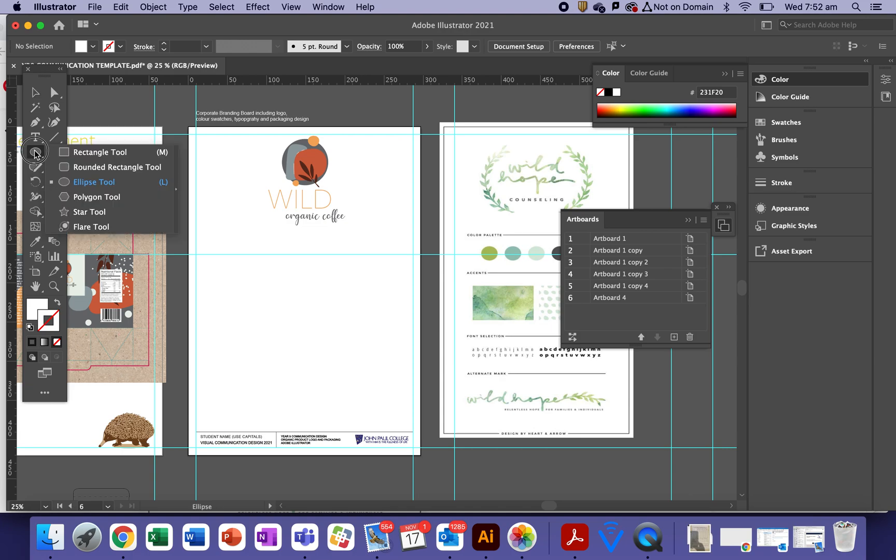
click(86, 182)
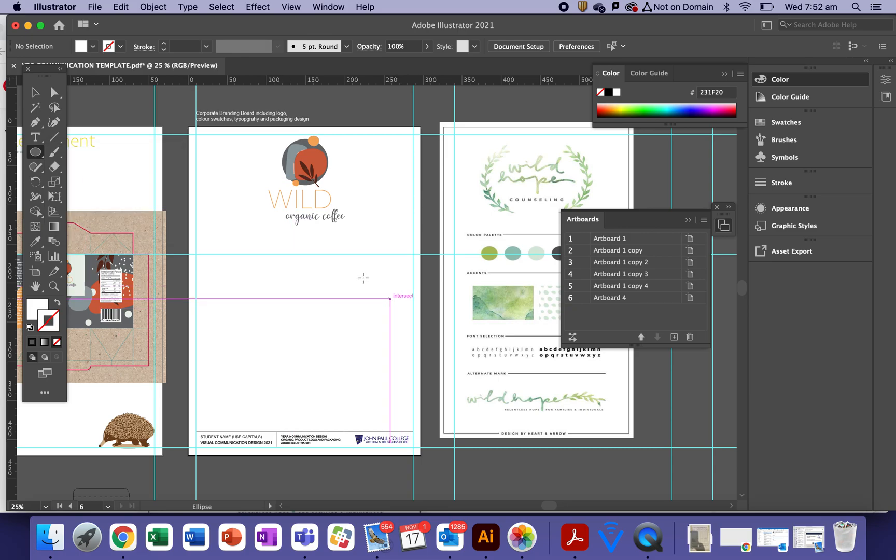
mouse_move(298, 247)
mouse_down()
mouse_move(298, 240)
mouse_move(310, 261)
mouse_up()
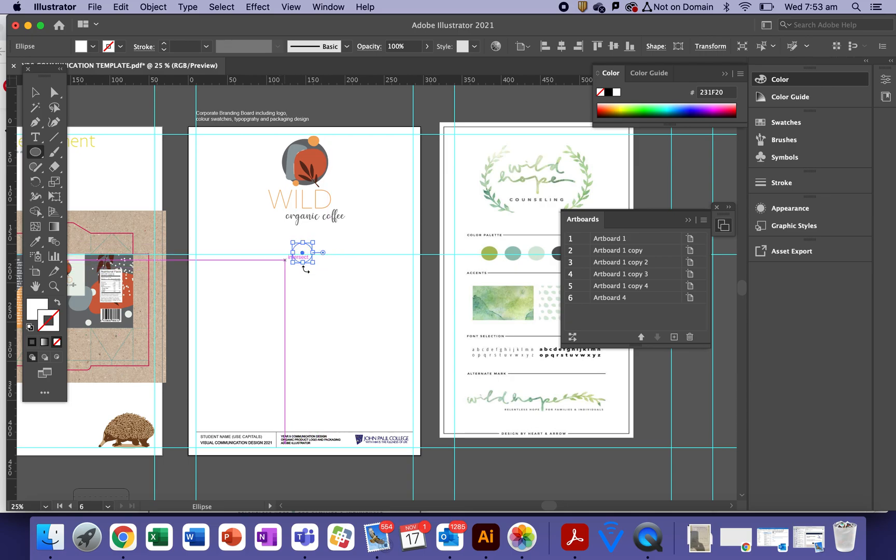
click(44, 242)
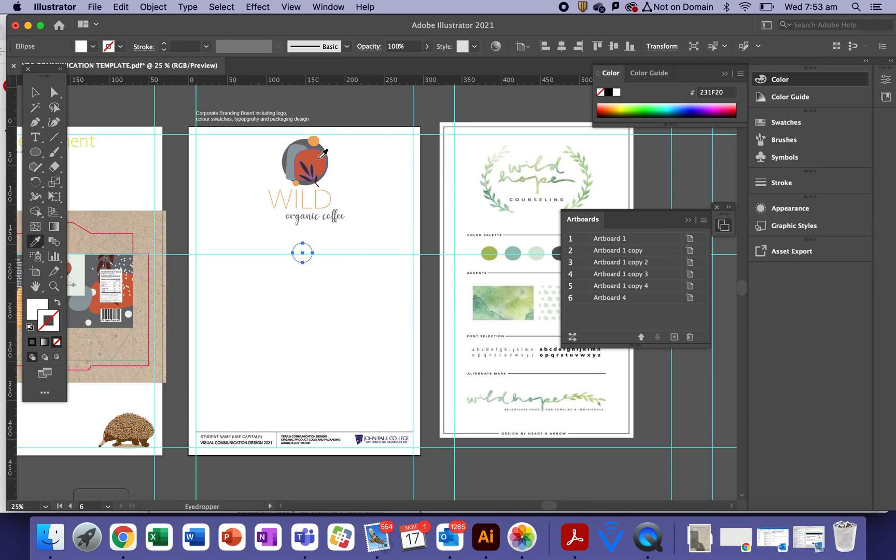
click(320, 157)
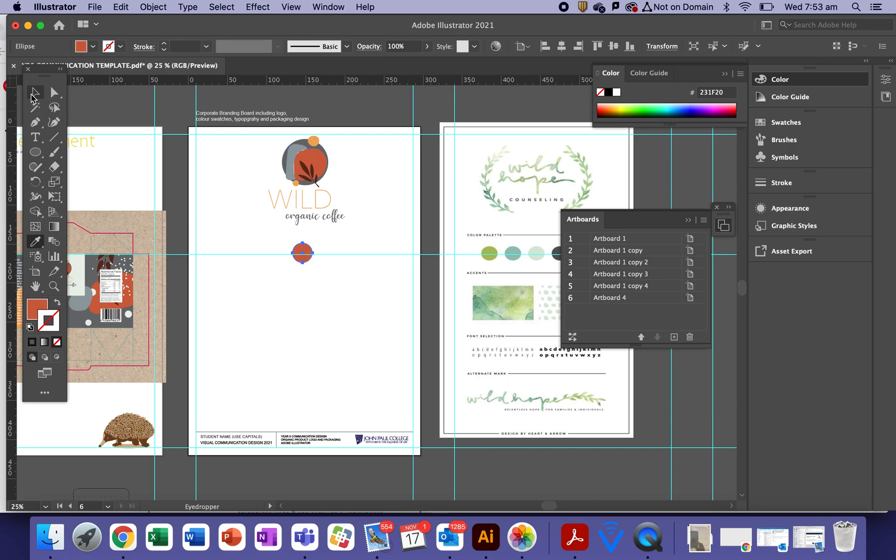
click(33, 95)
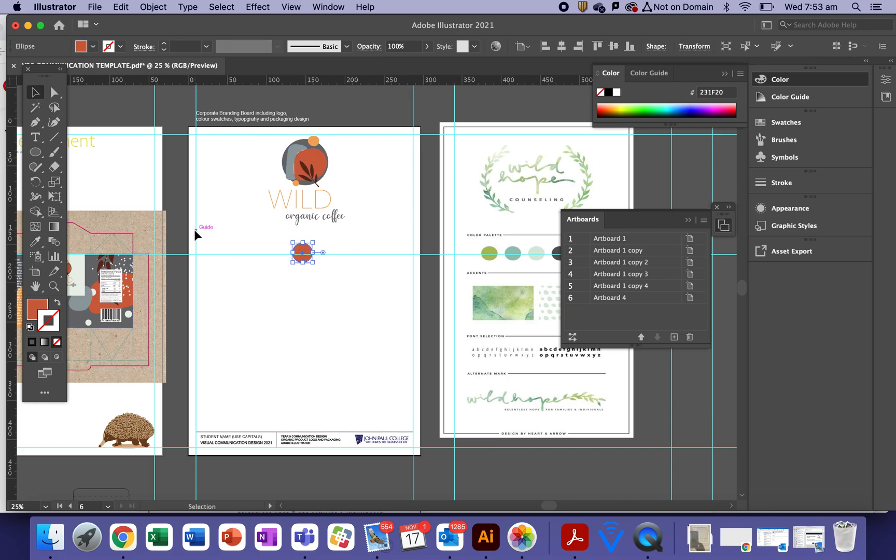
key(Down)
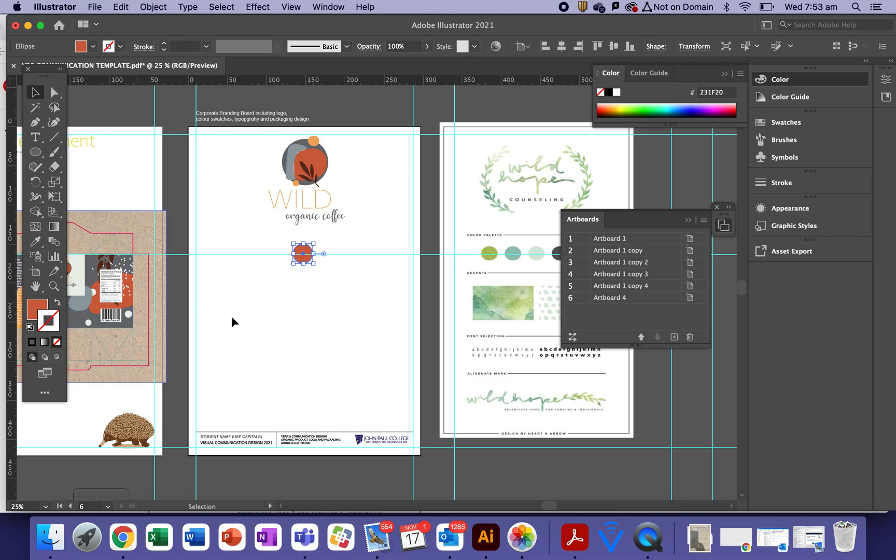
Reselect the orange circle and copy it with Edit > Copy
click(287, 327)
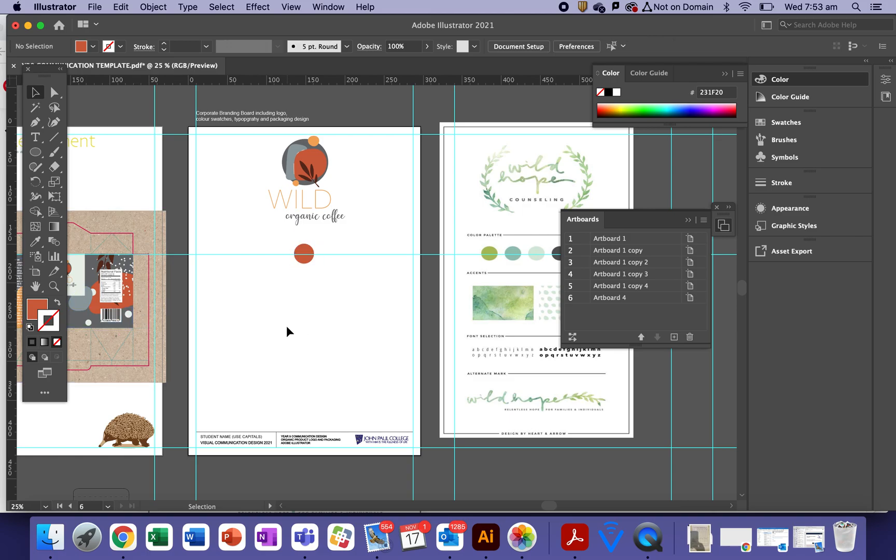
click(311, 256)
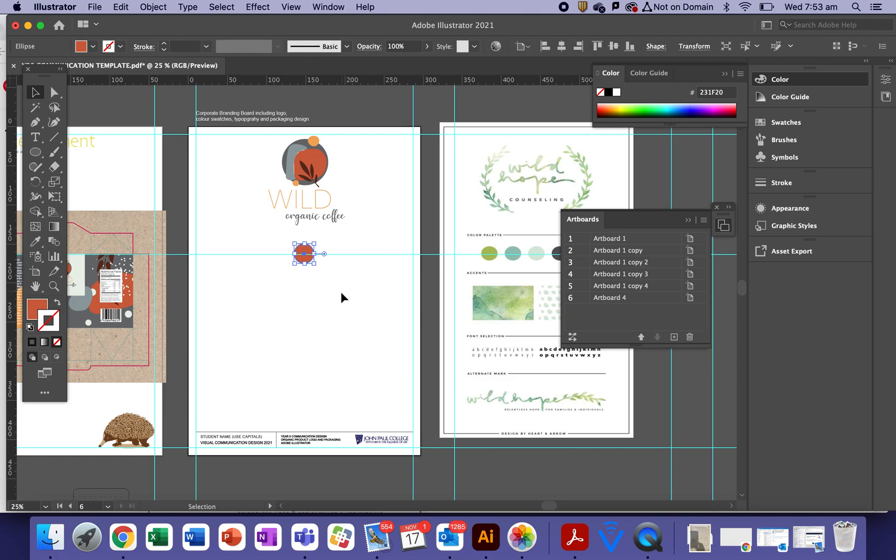
click(330, 330)
click(304, 263)
click(360, 298)
click(305, 263)
key(a)
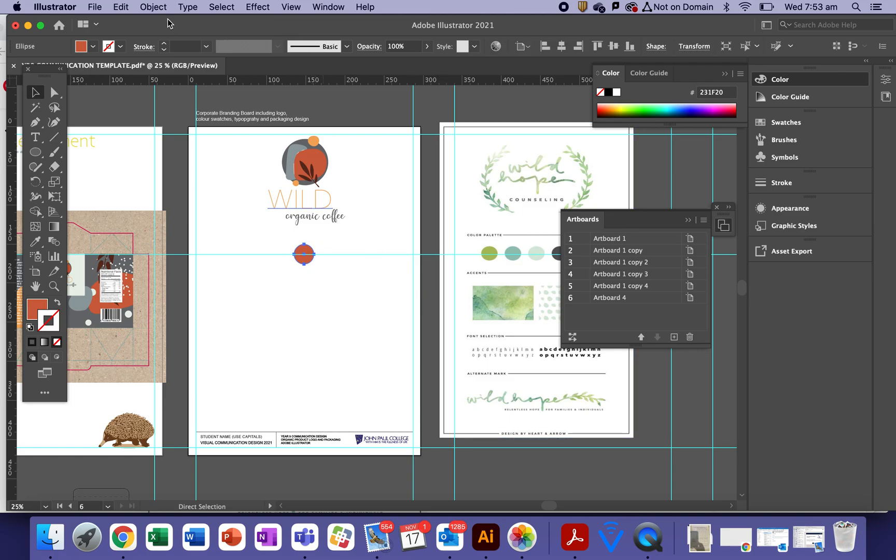
click(122, 7)
click(138, 65)
click(123, 6)
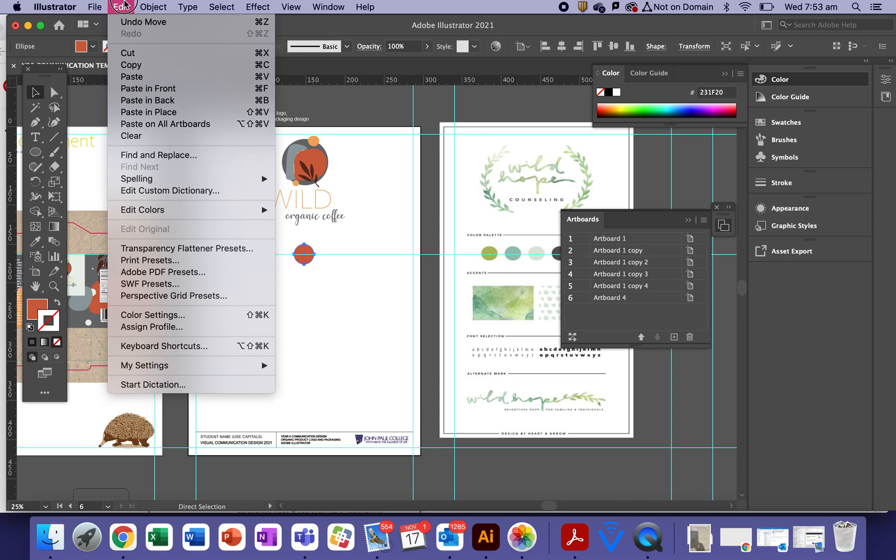
Paste copies in front and slide them right and left to make second and third circles
click(141, 89)
click(291, 291)
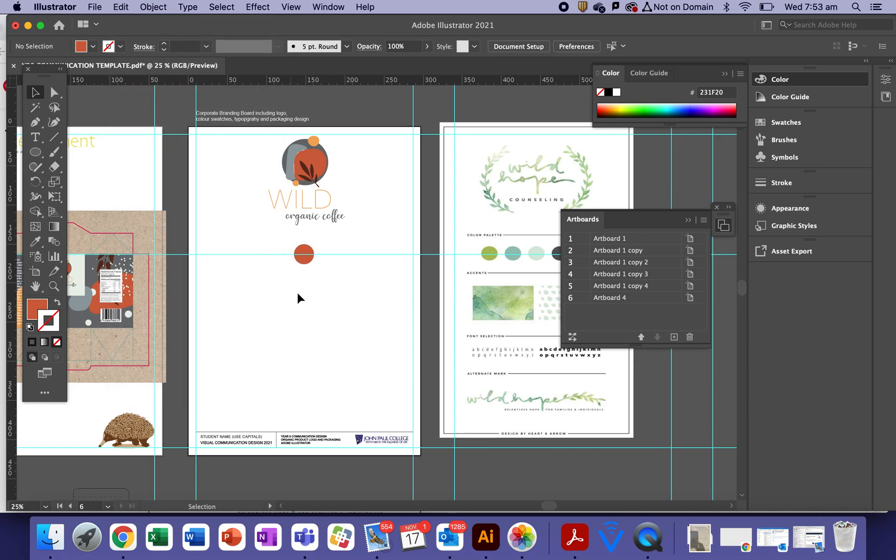
drag(300, 263, 335, 263)
click(318, 294)
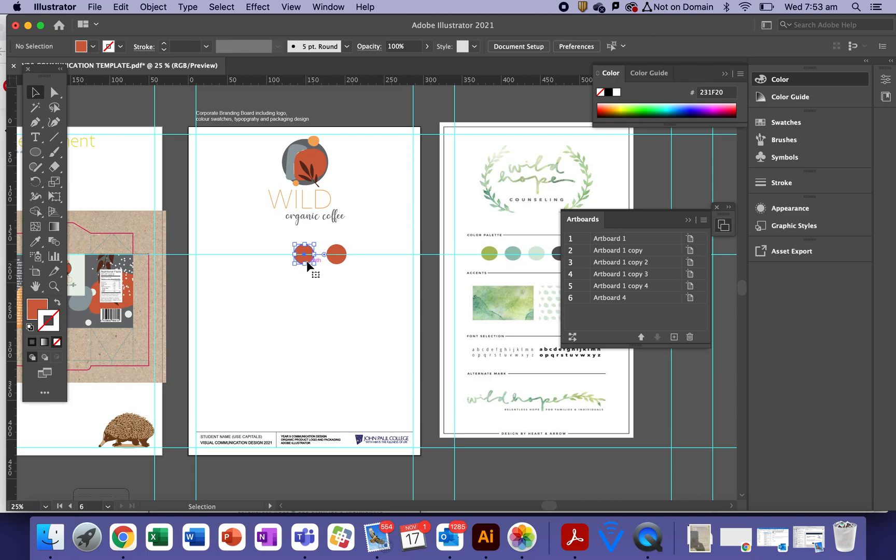
click(306, 260)
click(121, 7)
click(131, 65)
click(129, 8)
click(148, 89)
click(299, 279)
drag(304, 262, 274, 265)
click(292, 304)
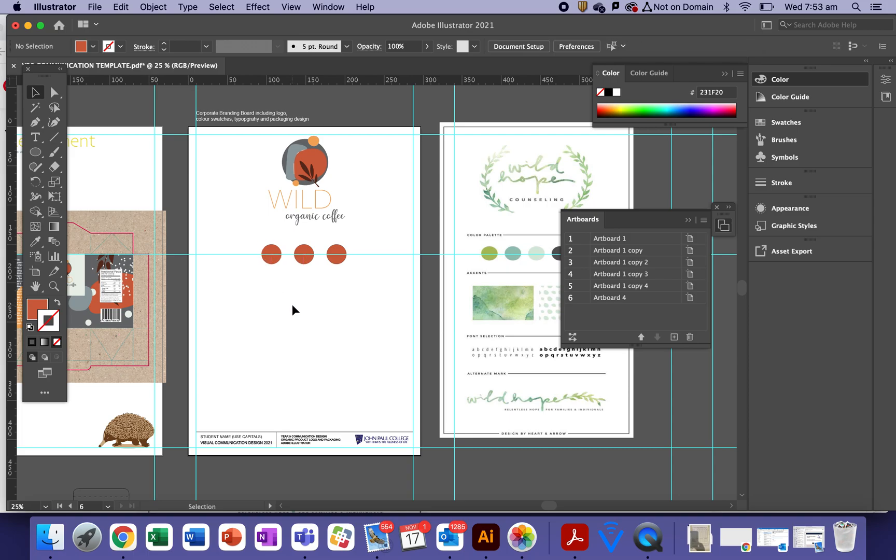
Add fourth and fifth circles at the row's ends, completing five evenly spaced circles
click(275, 266)
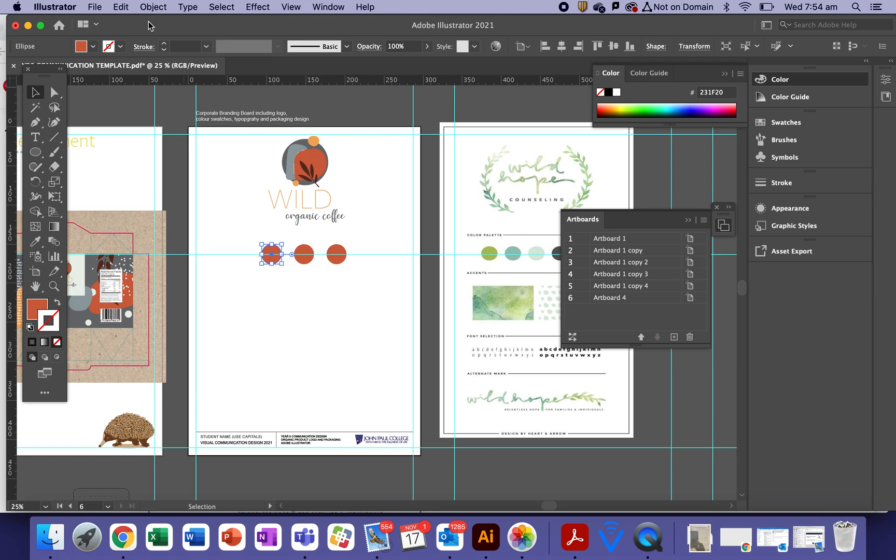
click(276, 312)
drag(270, 266, 240, 265)
click(308, 296)
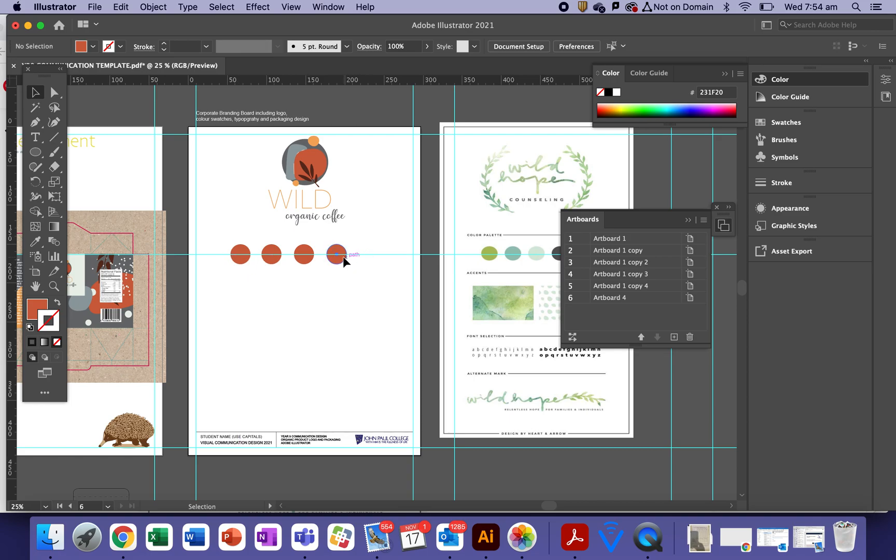
click(342, 256)
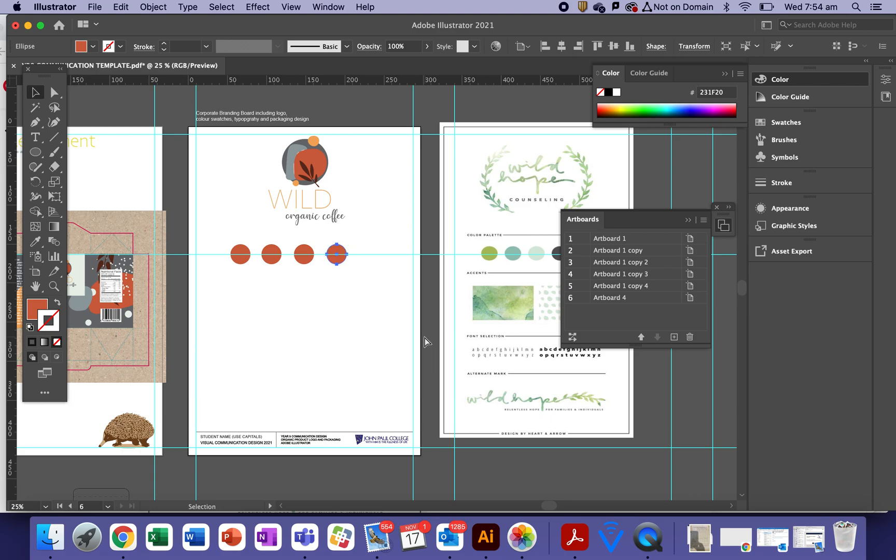
click(332, 316)
drag(340, 263, 369, 266)
Fill the first two circles with the logo's dark grey and grey-blue
click(361, 333)
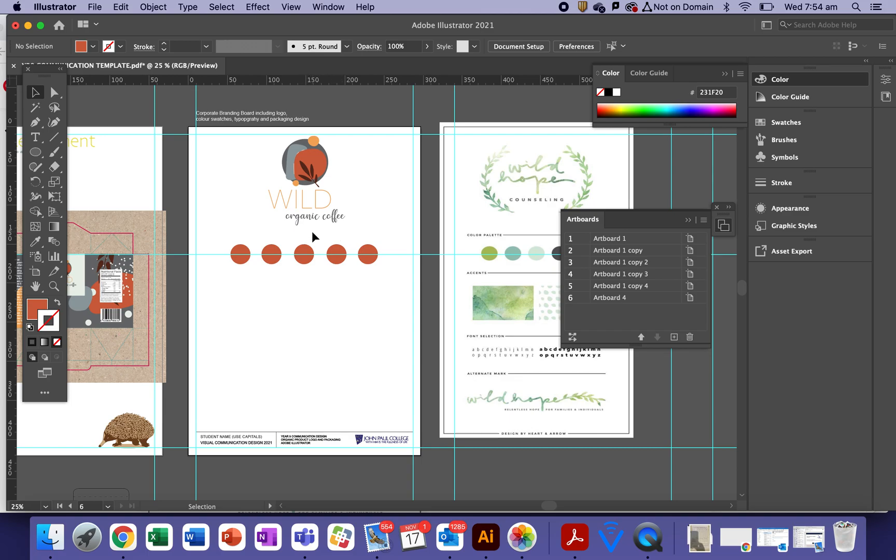
click(267, 259)
click(35, 241)
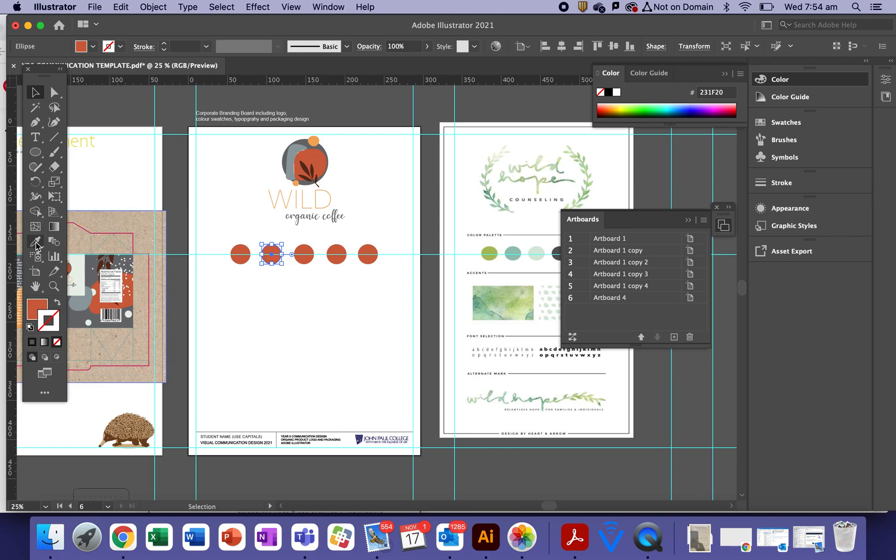
click(294, 150)
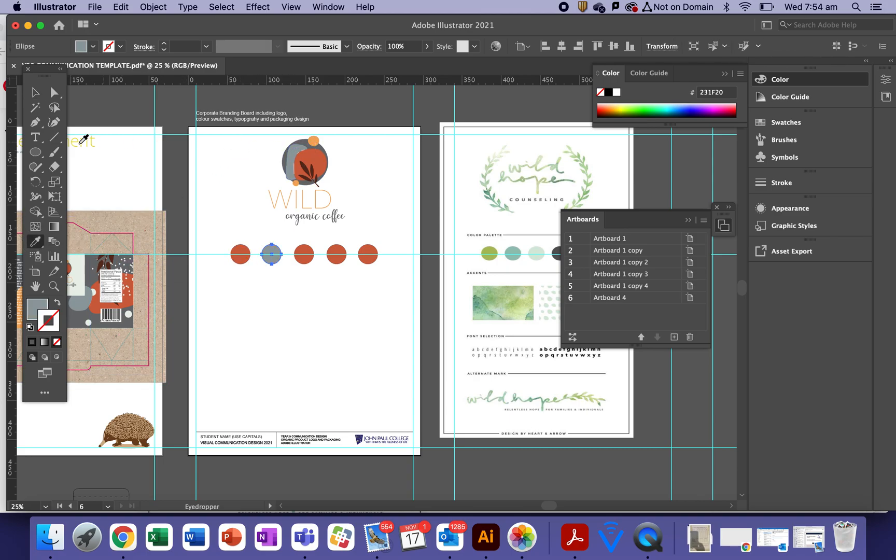
click(36, 95)
click(255, 268)
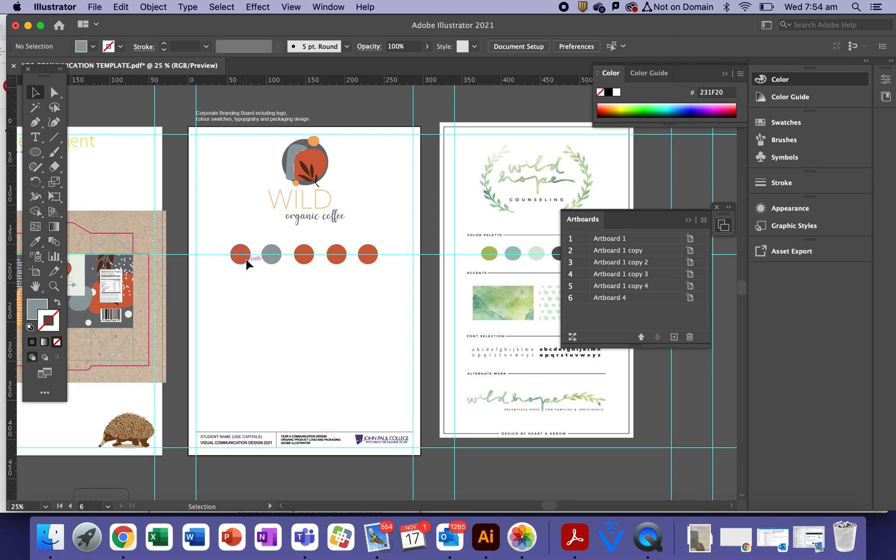
click(246, 260)
click(36, 241)
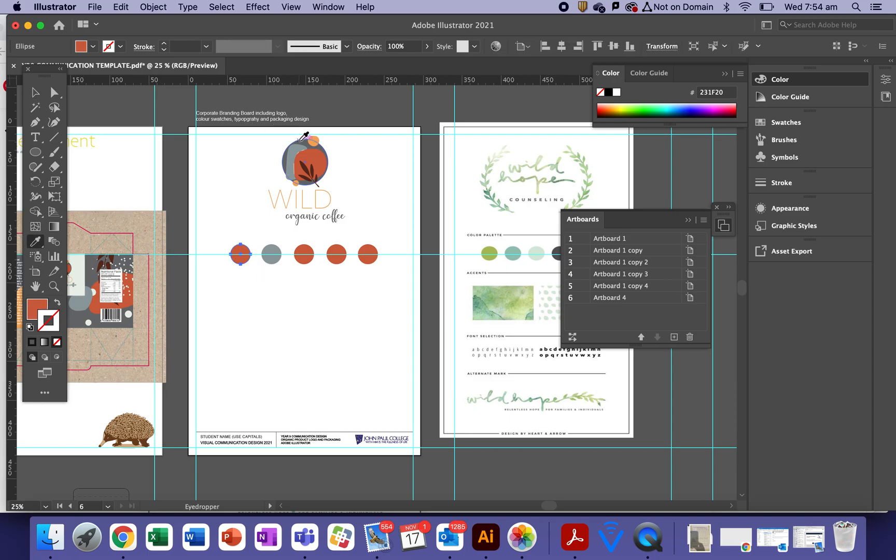
click(300, 140)
click(35, 93)
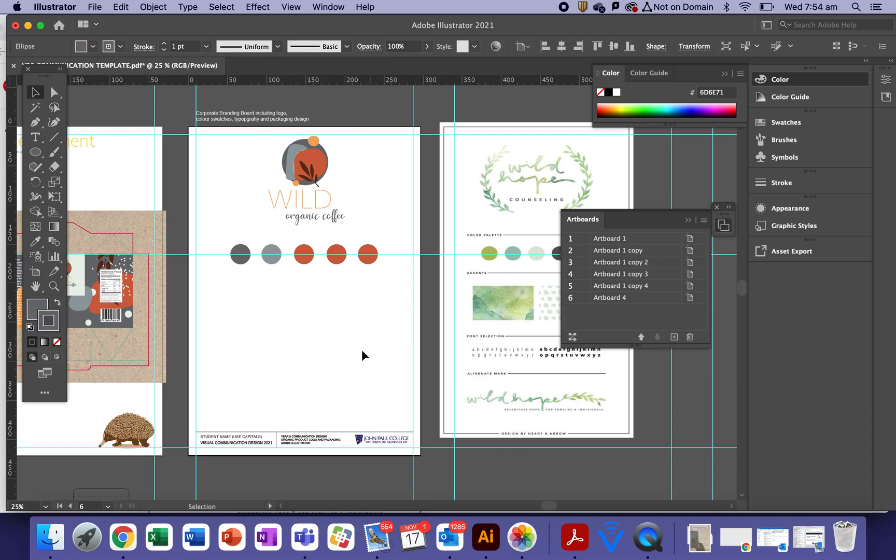
Fill the fourth and fifth circles with the logo's light orange and dark brown
click(336, 254)
click(35, 242)
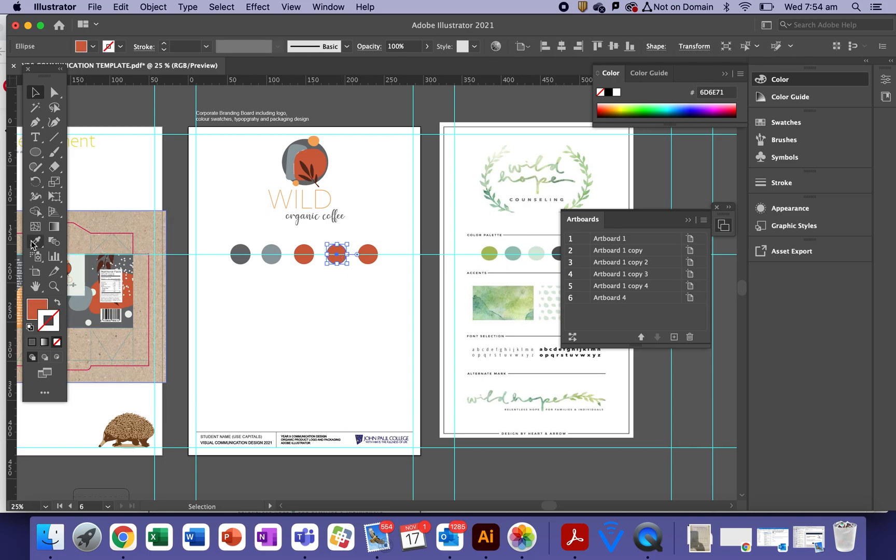
click(313, 141)
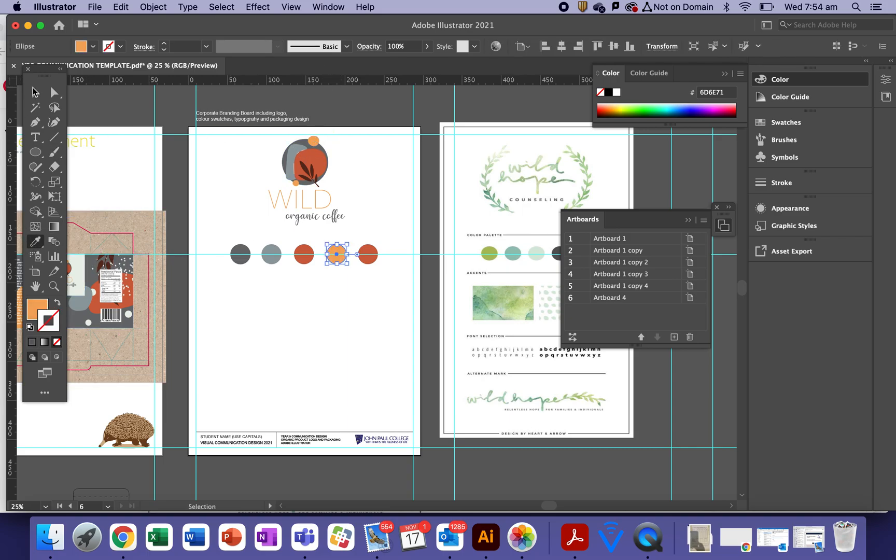
click(35, 93)
click(369, 274)
click(368, 255)
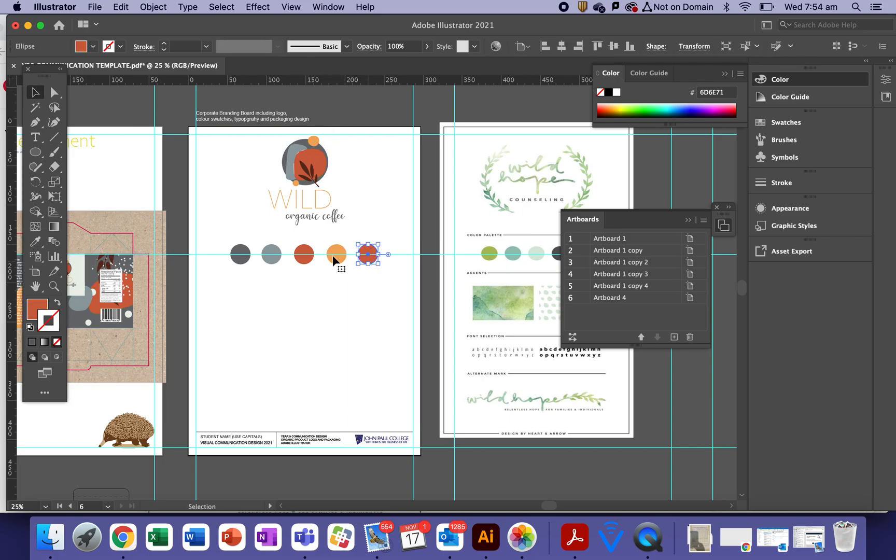
click(35, 242)
click(308, 169)
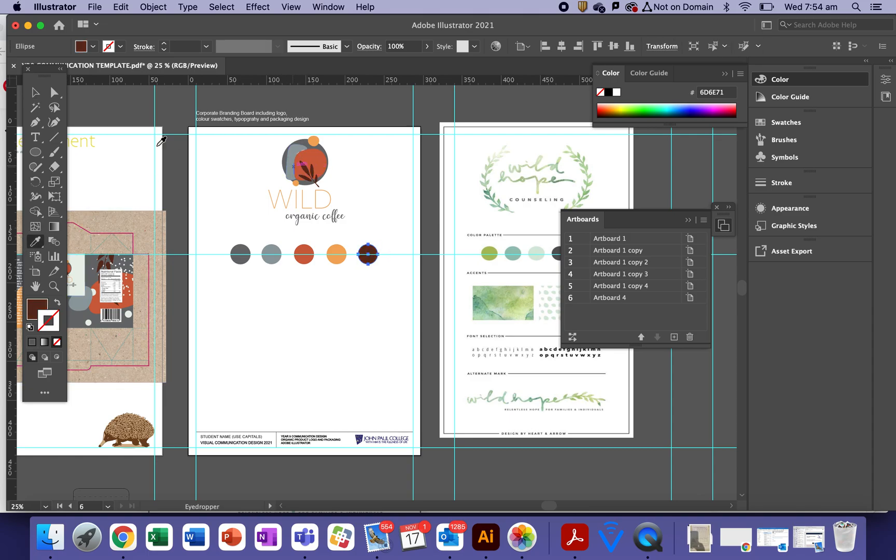
click(35, 92)
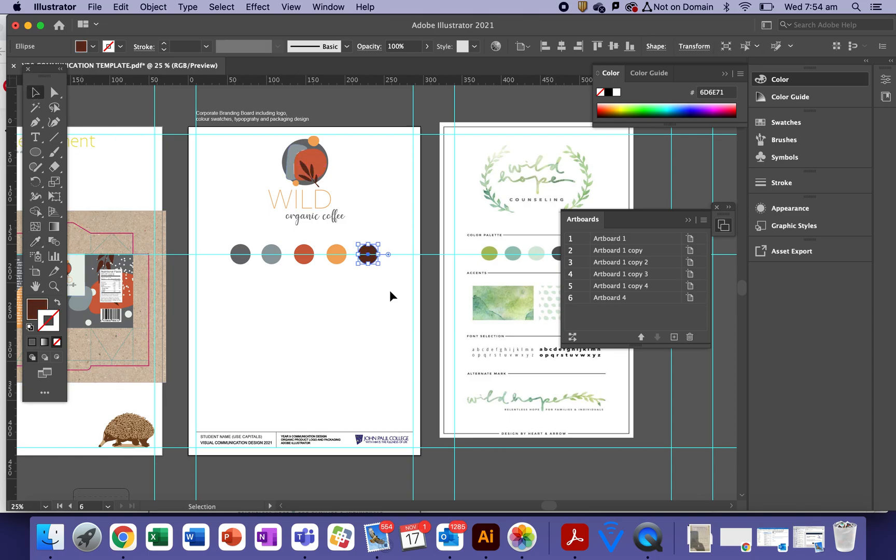
click(335, 323)
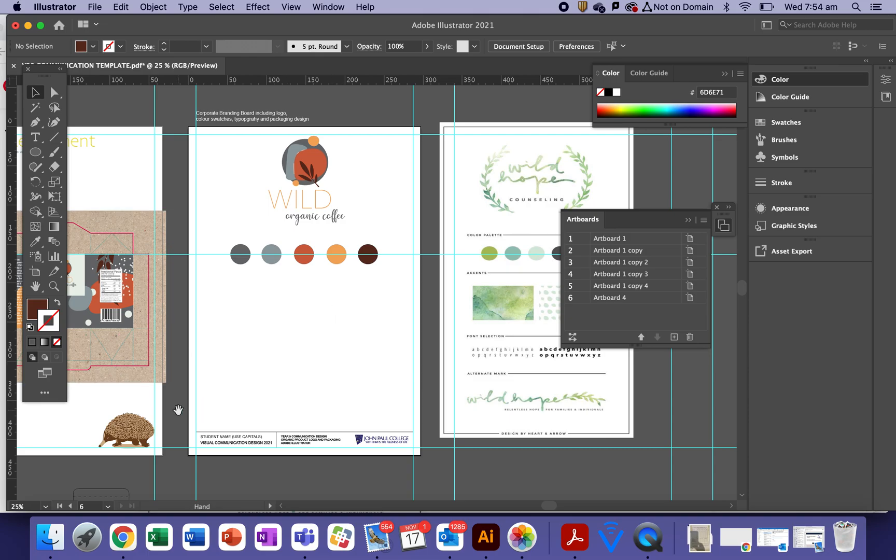
Copy the leafy pattern artwork group from the Idea Development artboard
scroll(164, 328, left, 5)
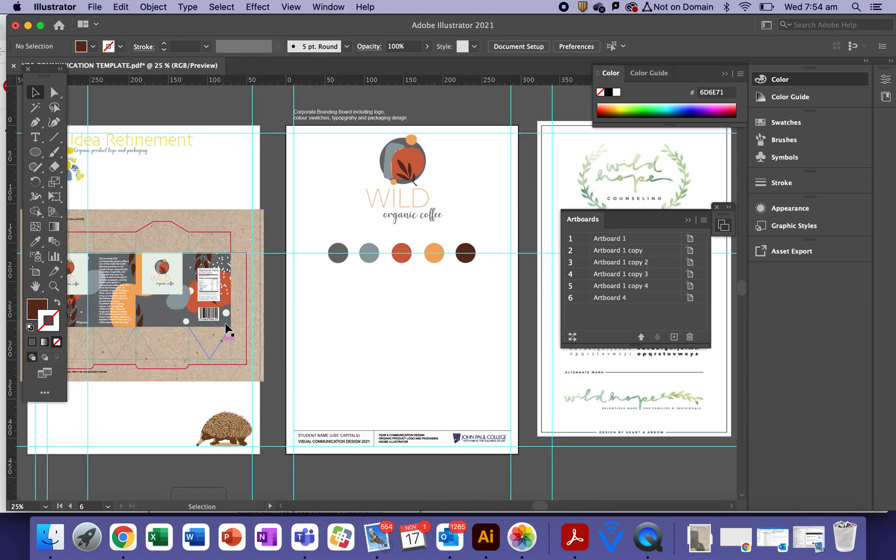
drag(477, 353, 347, 336)
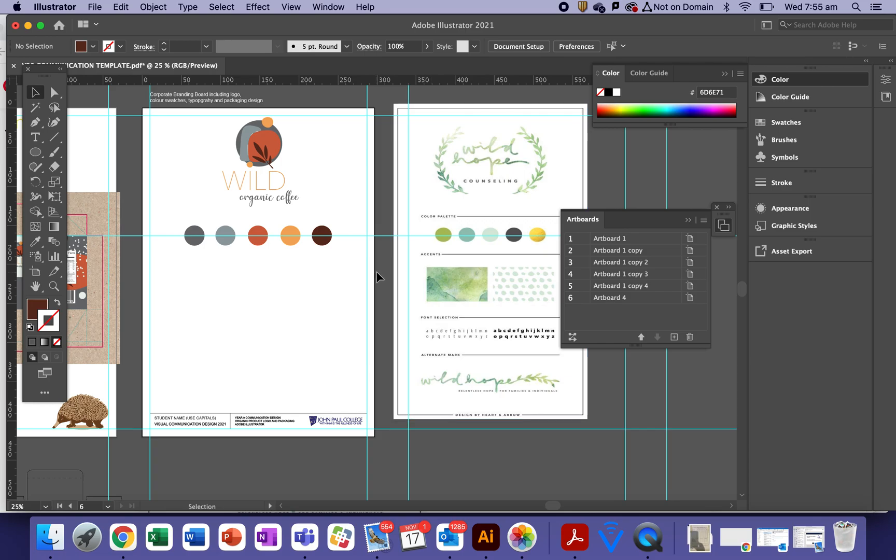
drag(242, 299, 454, 303)
drag(194, 327, 416, 308)
click(297, 361)
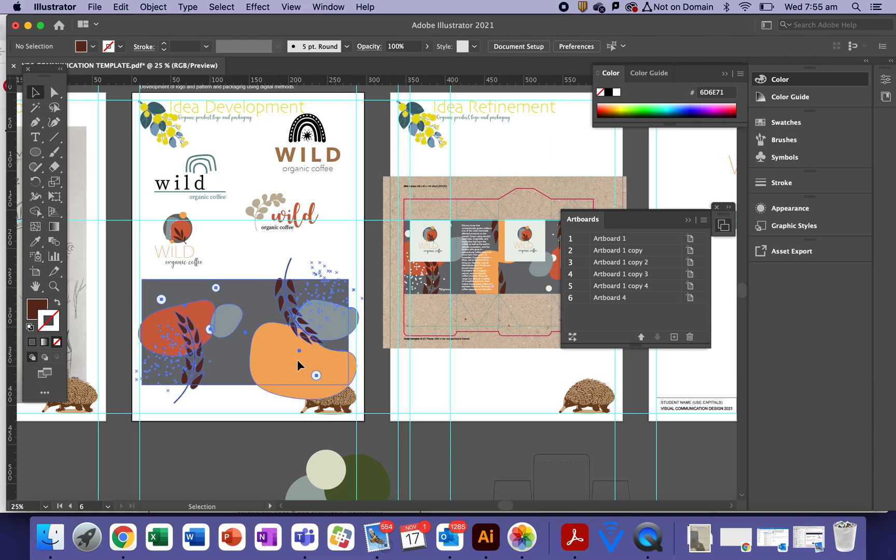
click(228, 451)
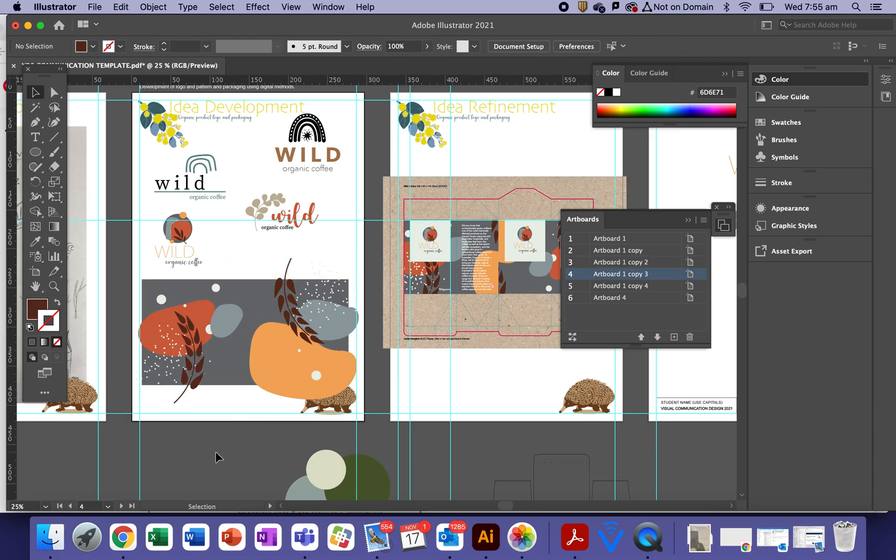
click(221, 377)
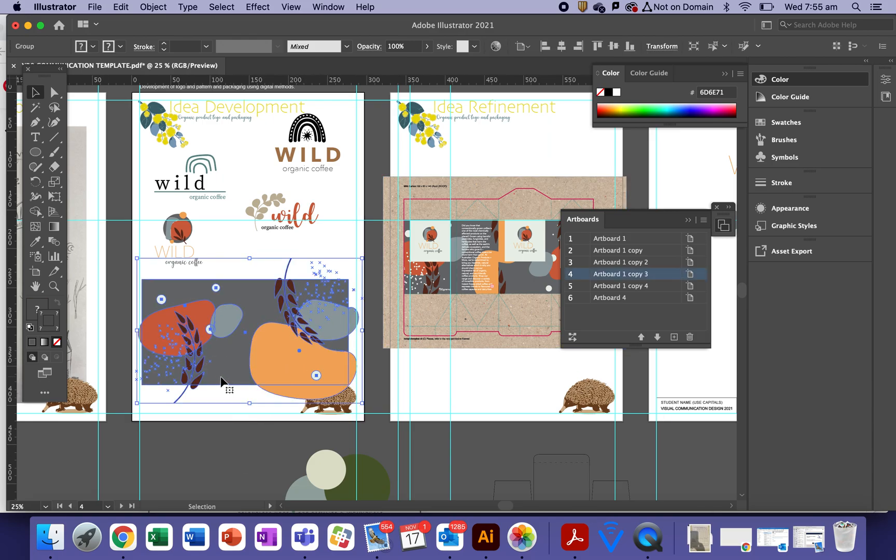
key(super+c)
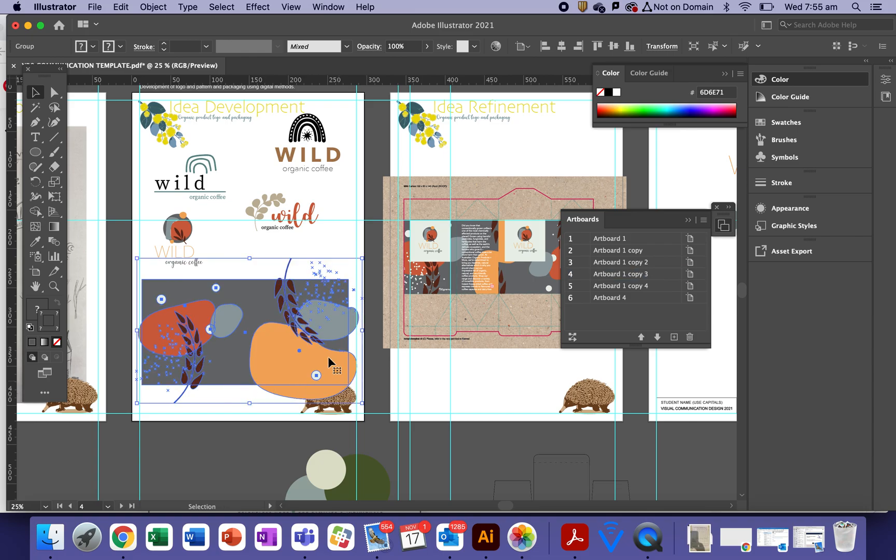
Paste the pattern onto the board, shrink it and place it under the colour circles
scroll(520, 370, right, 10)
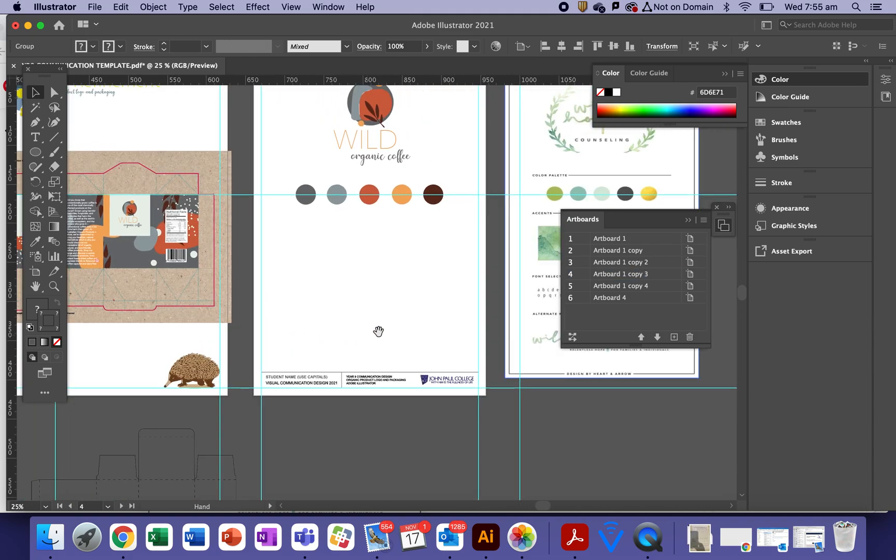
key(super+v)
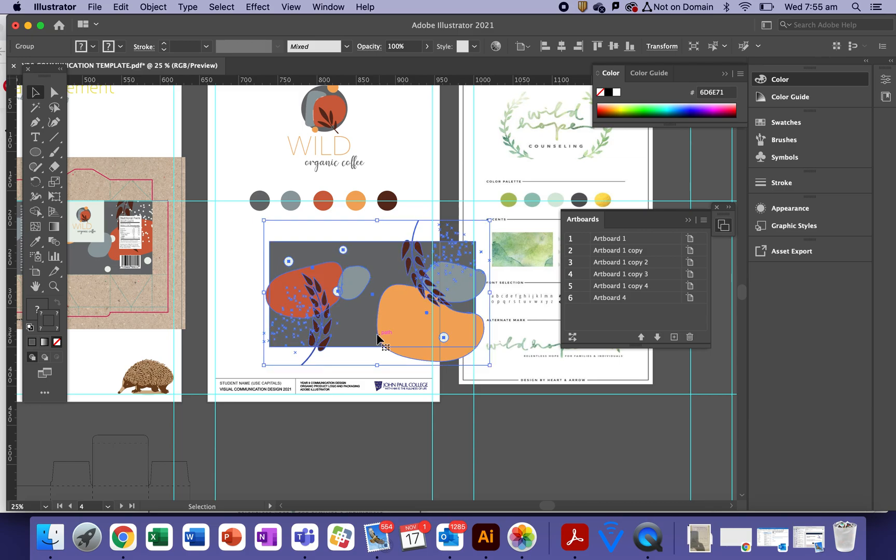
drag(264, 365, 318, 332)
drag(384, 290, 308, 287)
click(324, 363)
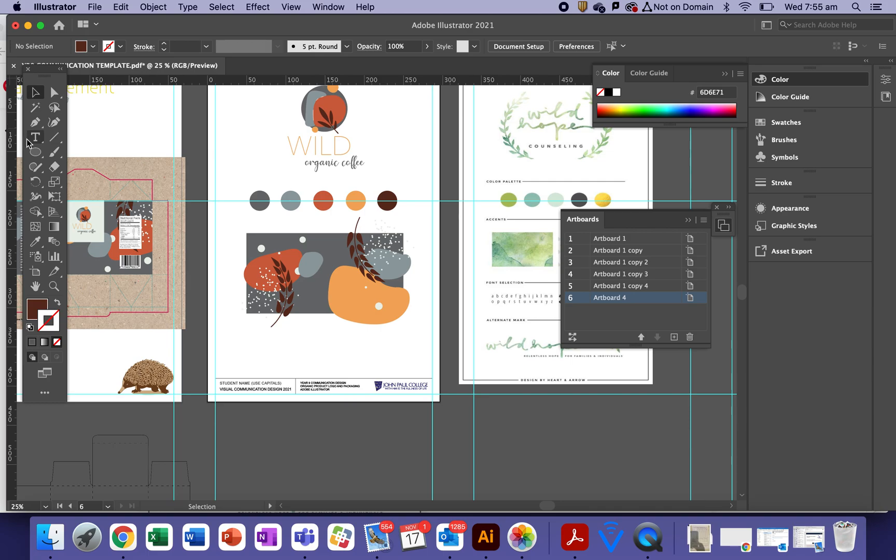
Clip the pattern to a rectangle drawn over it using Make Clipping Mask
drag(35, 151, 78, 150)
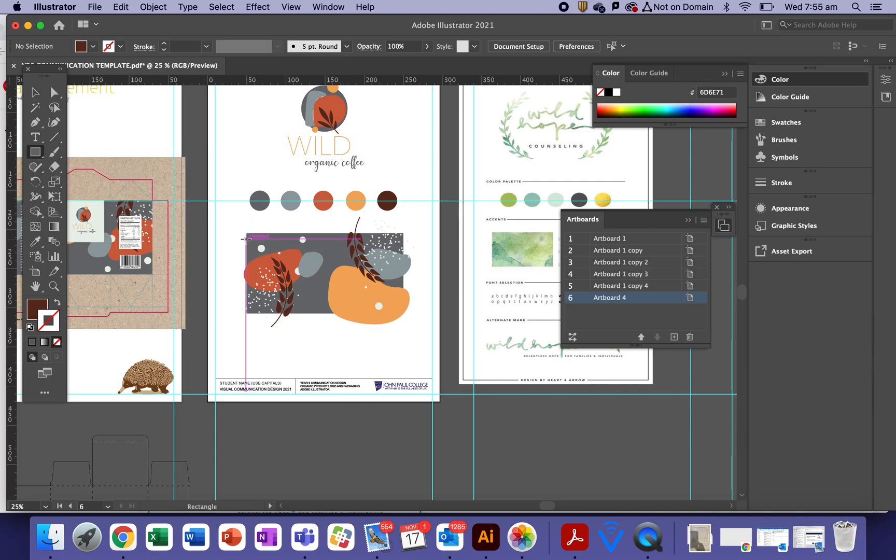
drag(248, 238, 403, 307)
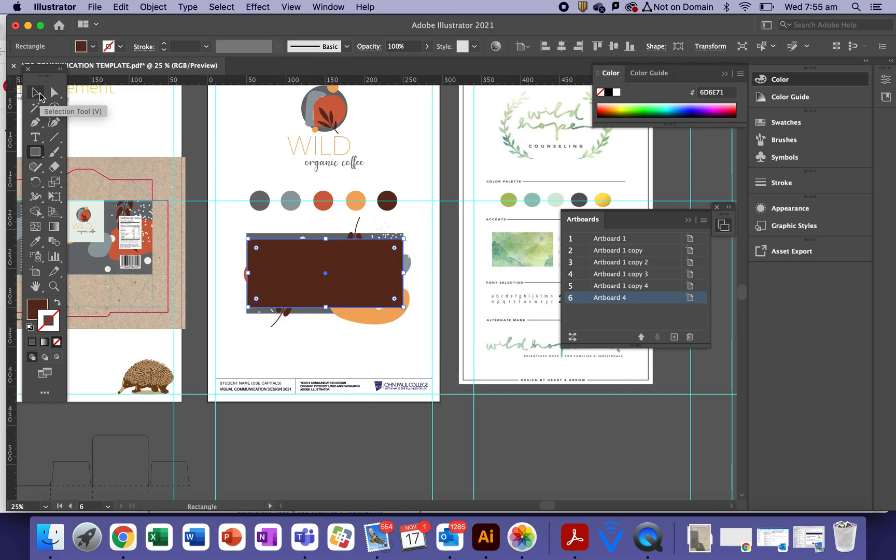
click(39, 94)
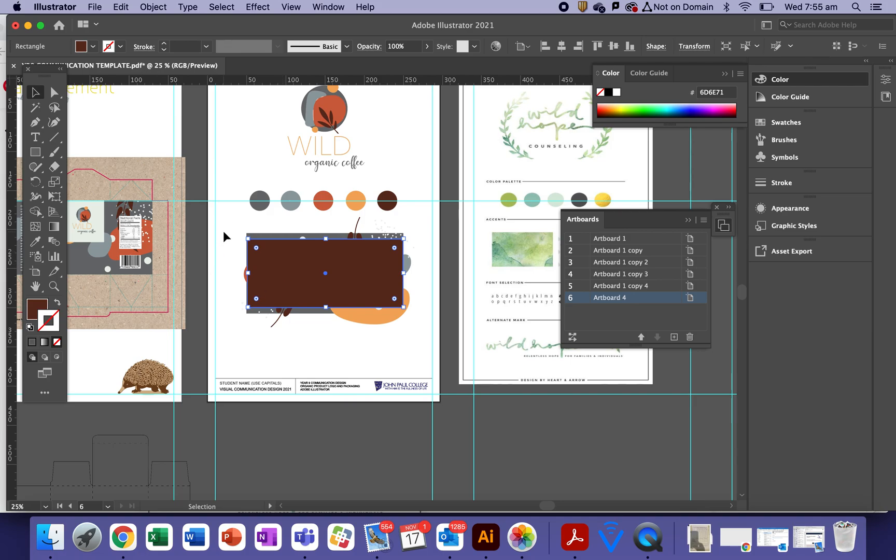
drag(226, 228, 417, 328)
right_click(337, 283)
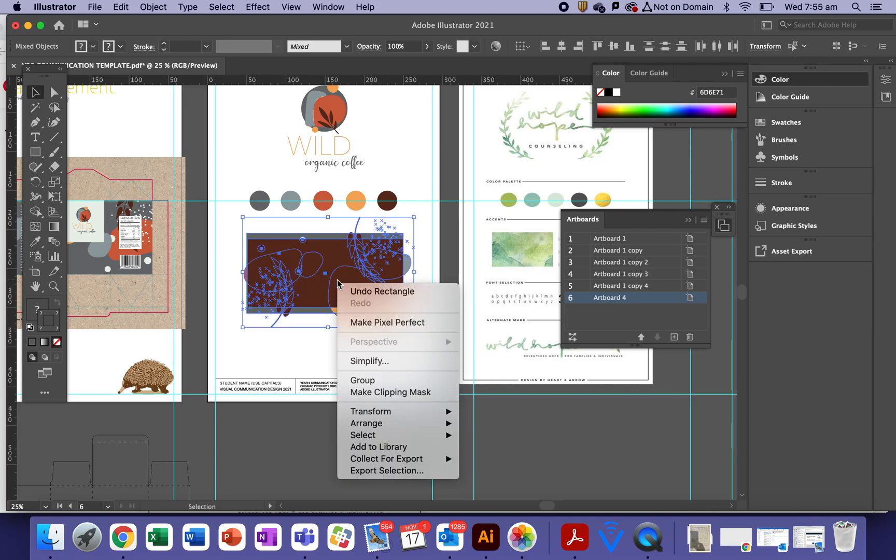
click(365, 392)
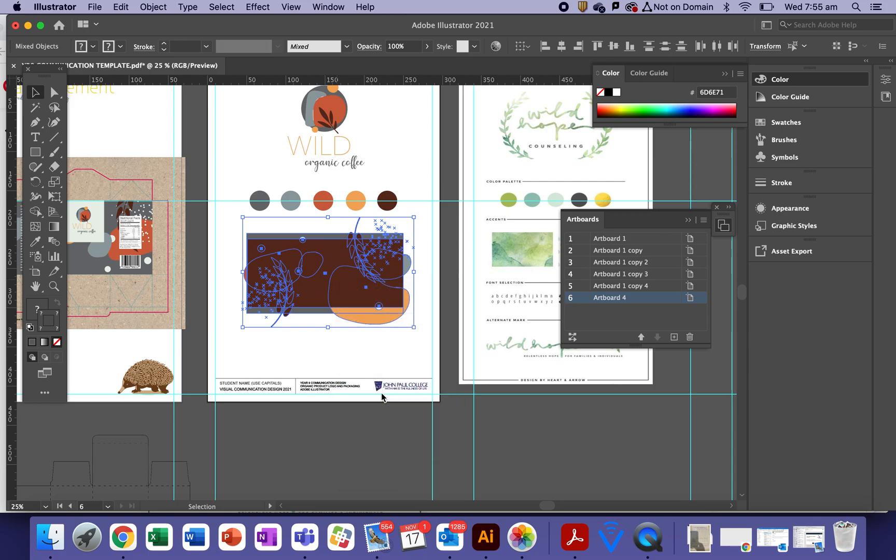
click(343, 360)
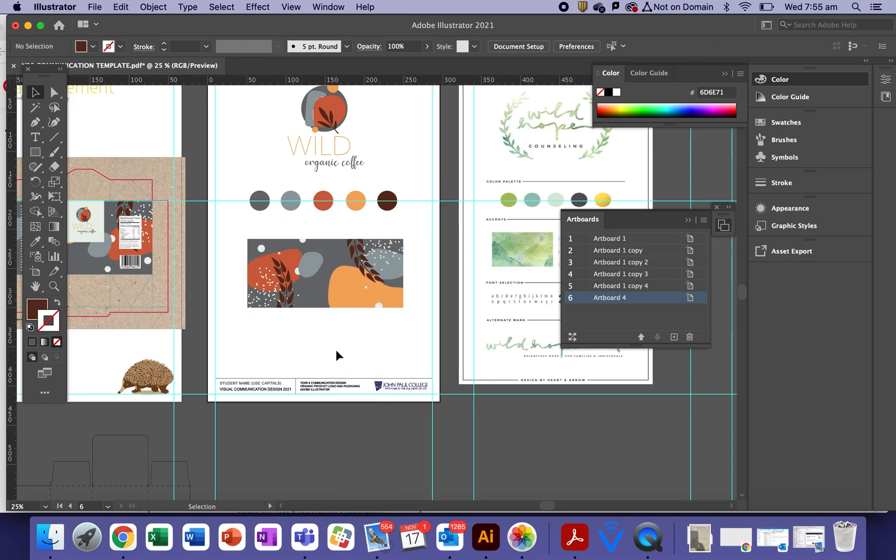
Resize the clipped pattern banner and centre it lower beneath the palette row
drag(276, 300, 278, 258)
mouse_move(406, 263)
mouse_down()
mouse_move(381, 250)
mouse_move(397, 259)
mouse_up()
drag(336, 231, 336, 268)
click(337, 358)
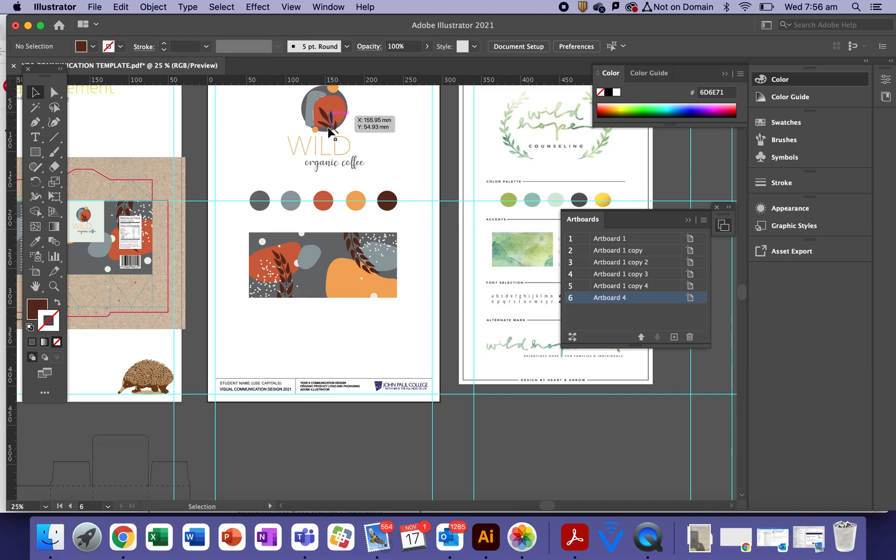
Check which font the WILD word of the logo uses
click(324, 148)
click(248, 139)
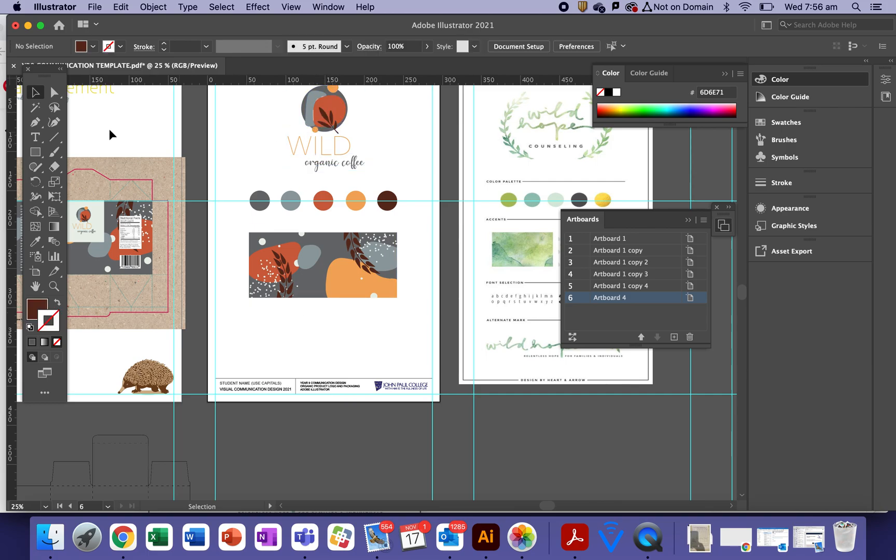
click(36, 137)
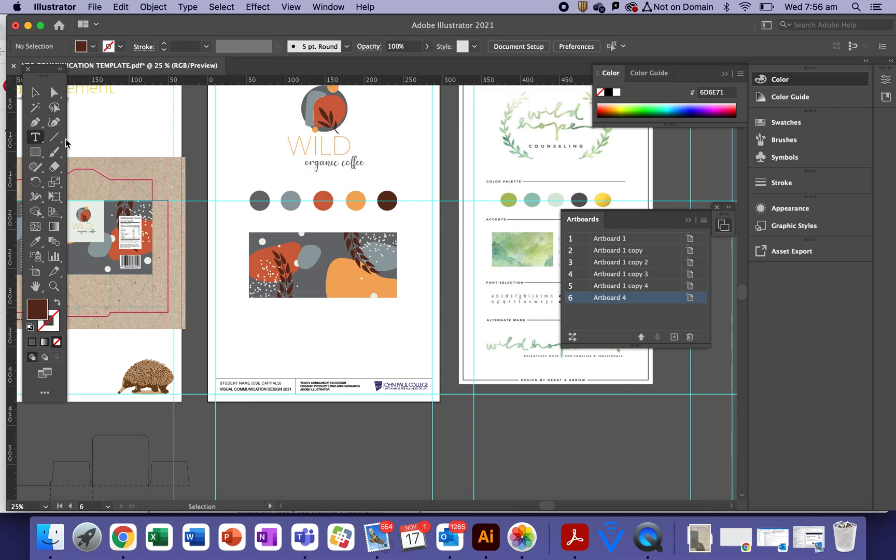
double_click(319, 147)
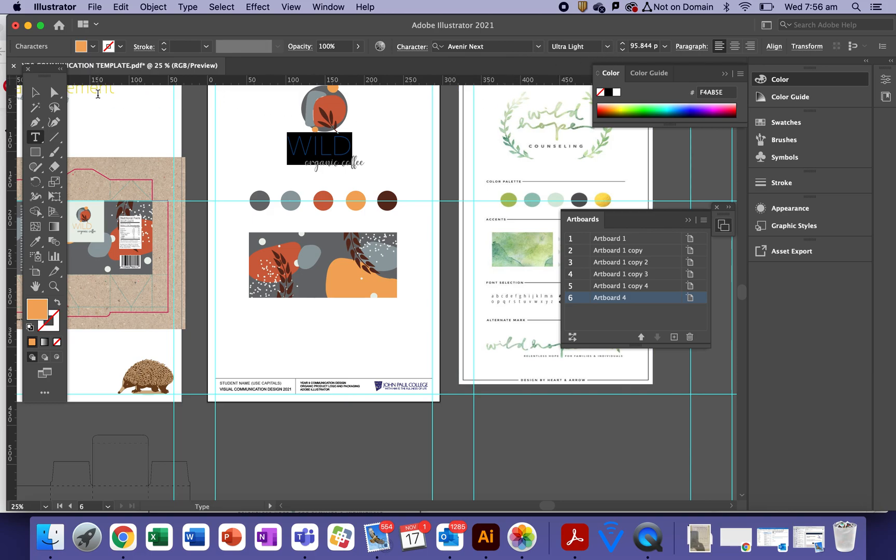
click(39, 97)
click(216, 144)
Add the label 'avineer next - ultra light' below the pattern banner, enlarge it and nudge it up
click(36, 137)
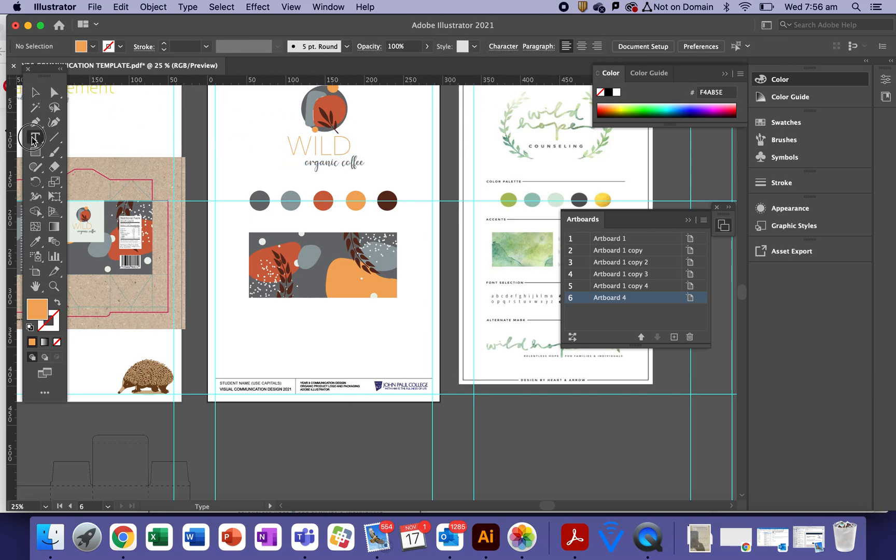
click(233, 322)
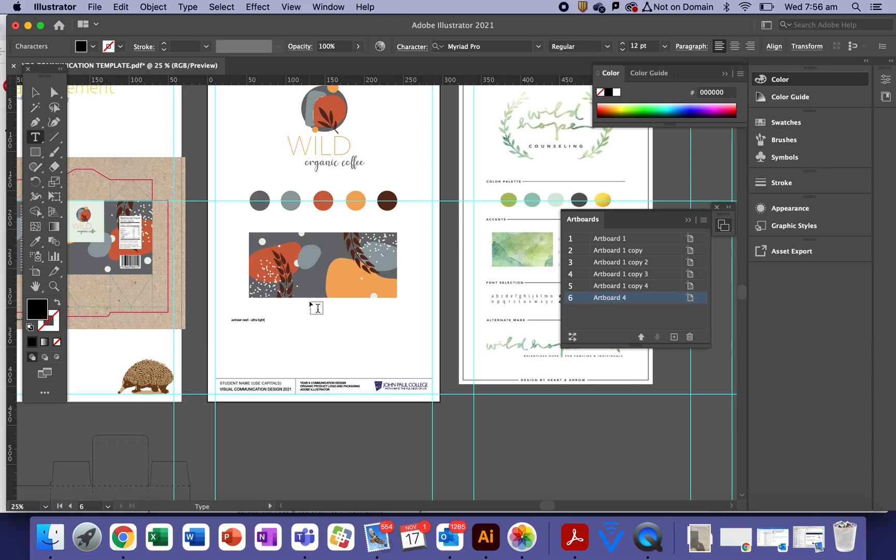
click(35, 93)
drag(265, 325, 322, 354)
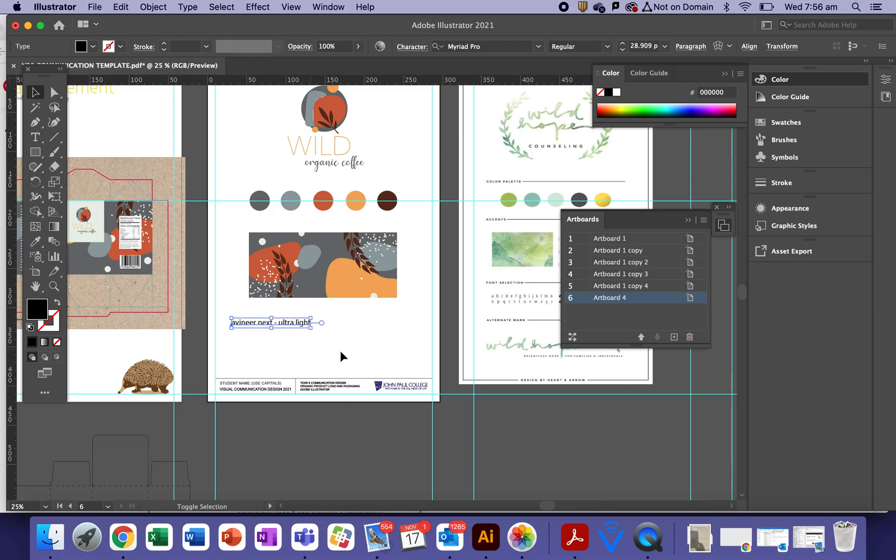
click(343, 354)
drag(281, 319, 278, 317)
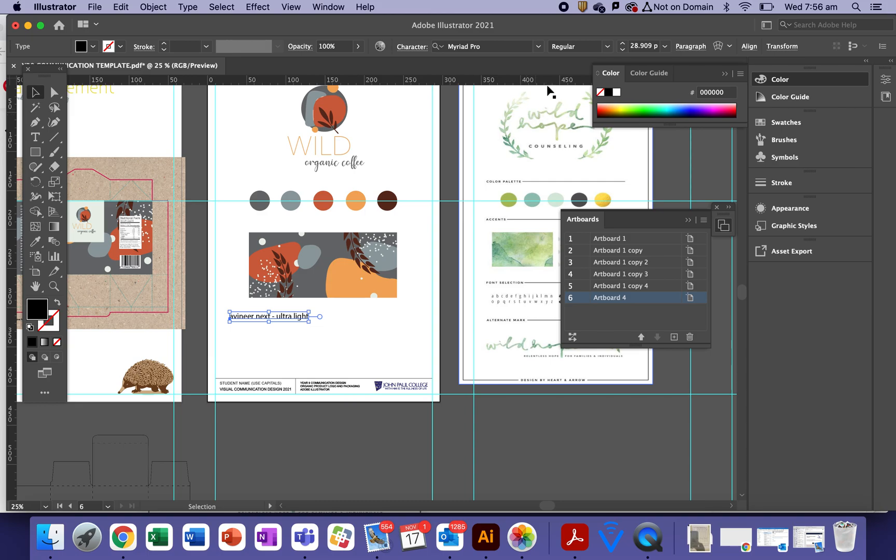
Set the label's font to Avenir Next Ultra Light in the Character settings
click(539, 47)
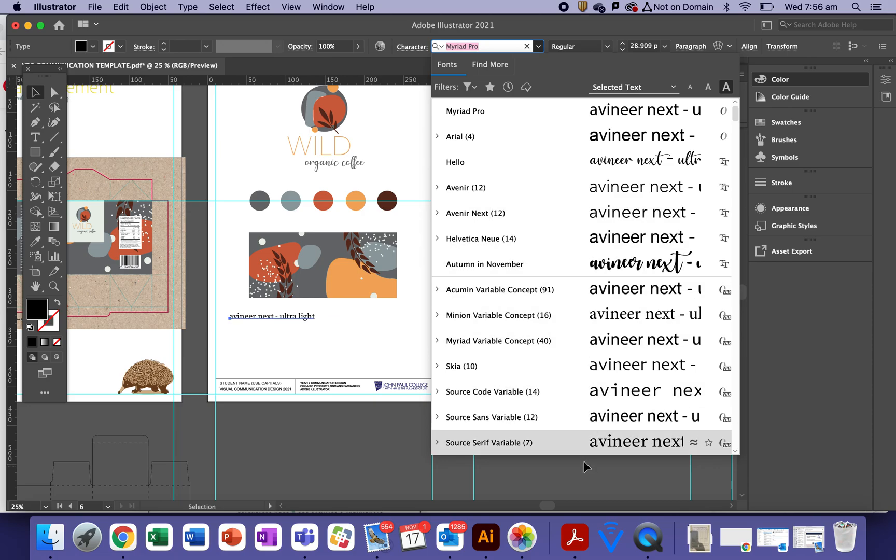
click(416, 49)
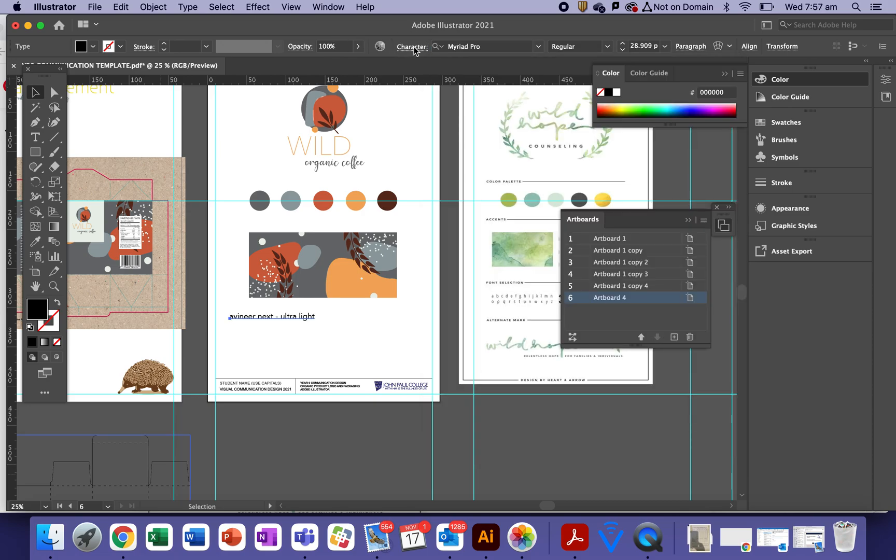
click(415, 48)
click(419, 69)
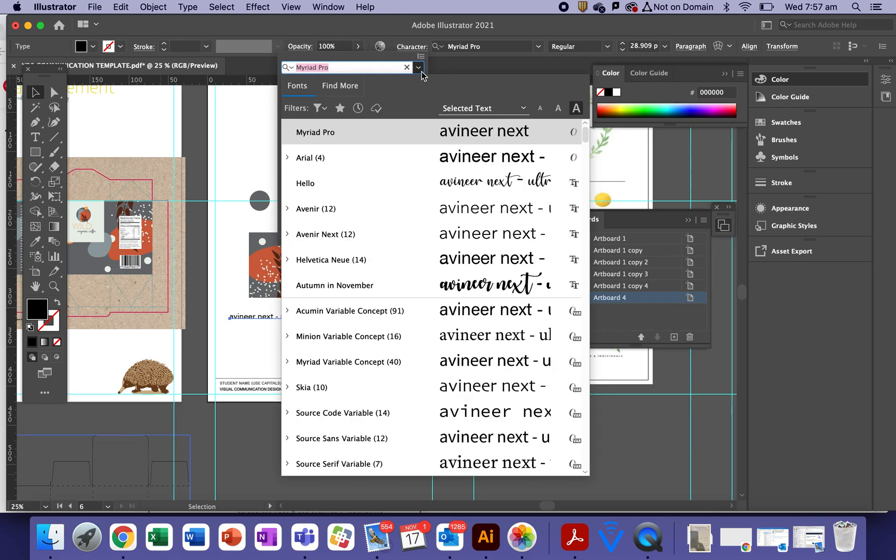
click(353, 234)
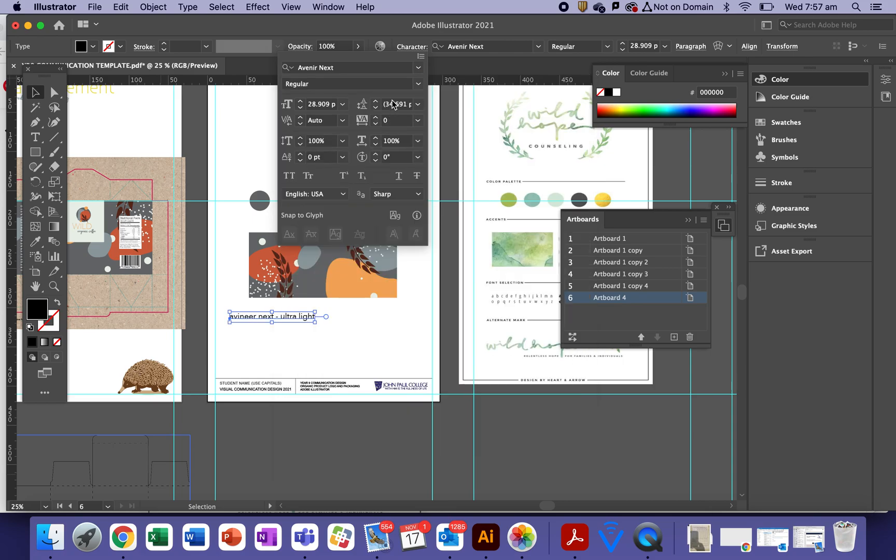
click(417, 84)
click(345, 97)
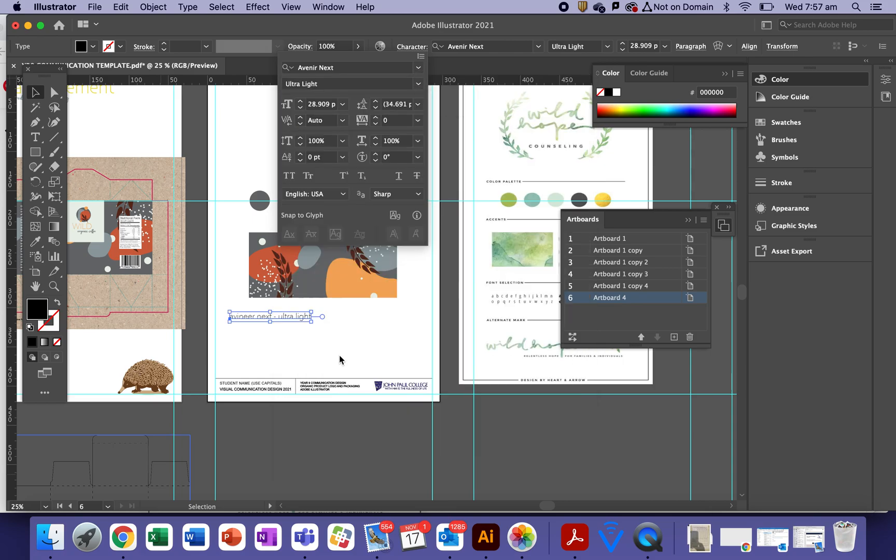
click(334, 339)
click(334, 340)
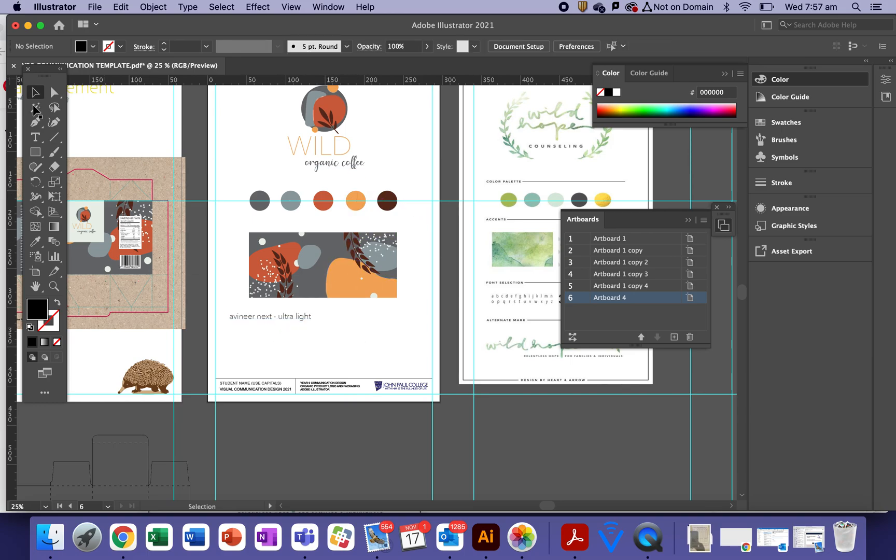
Check which font the 'organic coffee' line of the logo uses
click(36, 137)
triple_click(341, 162)
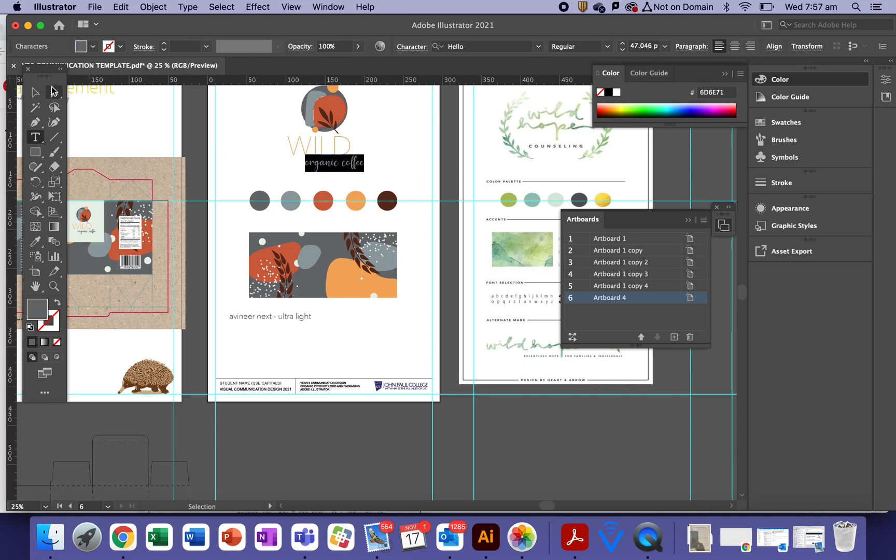
click(35, 92)
click(259, 340)
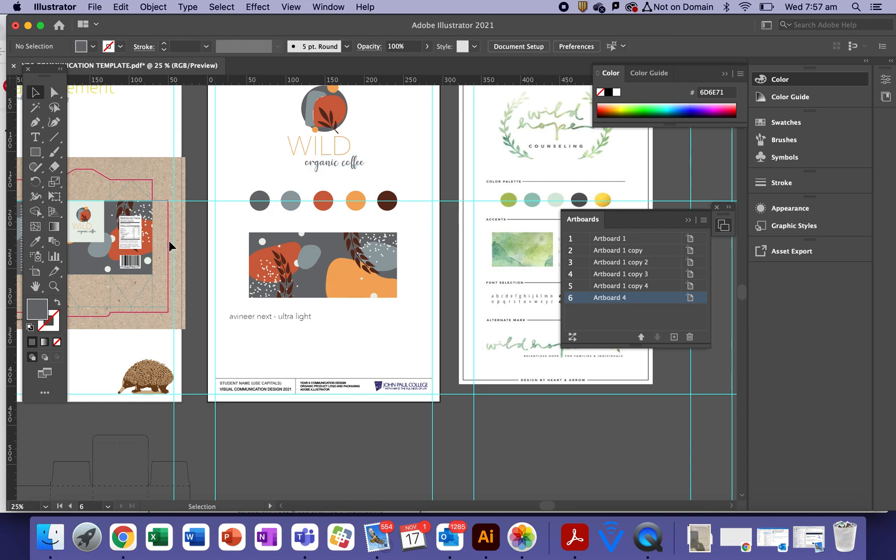
Add a 'hello - regular' label and give it the organic coffee text style
click(36, 137)
click(329, 323)
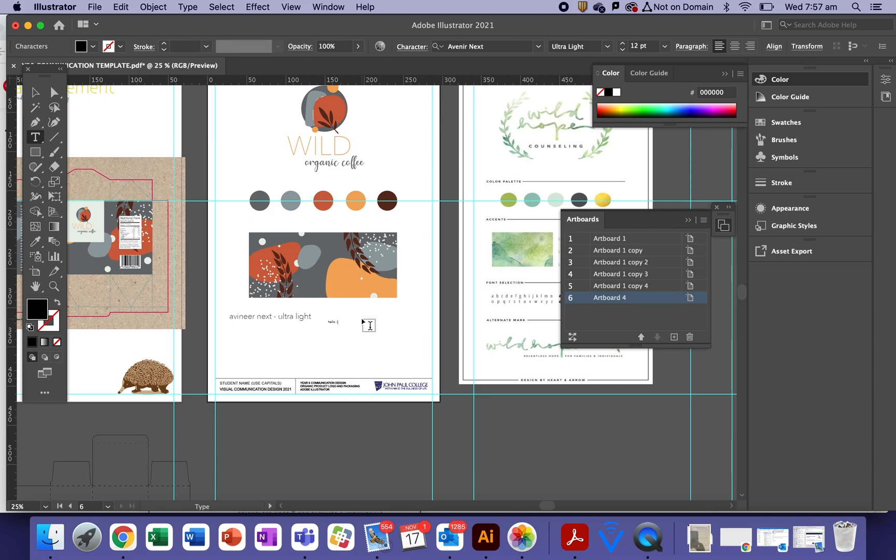
click(36, 241)
click(337, 171)
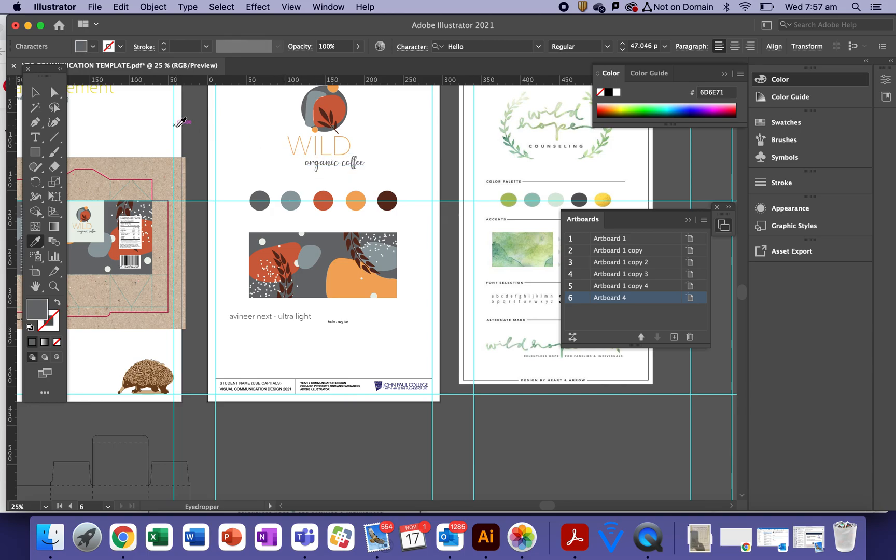
click(35, 92)
click(35, 241)
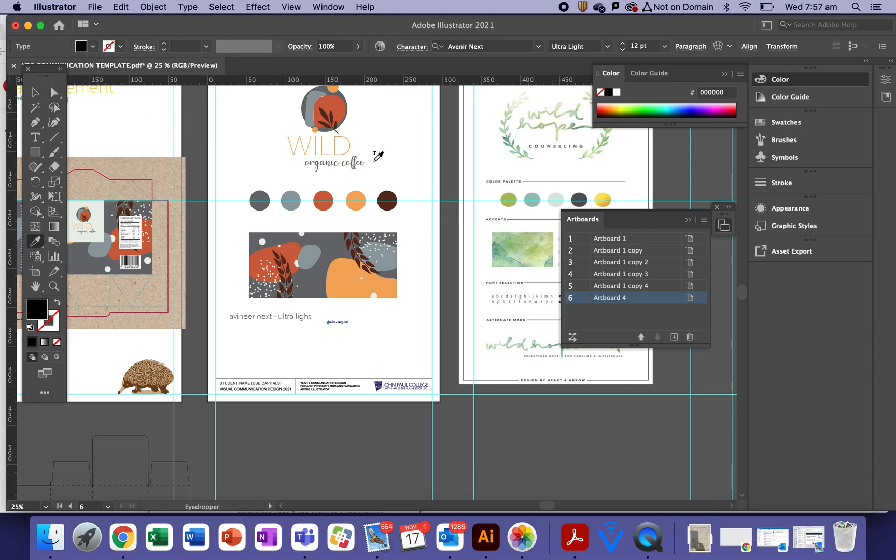
click(340, 163)
click(35, 93)
click(324, 352)
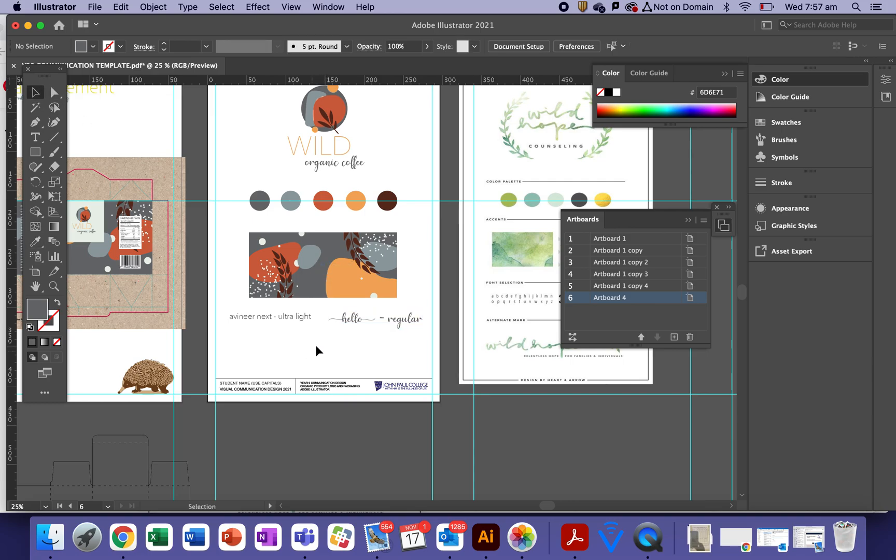
Place the ultra light label directly above the 'hello - regular' sample
drag(377, 317, 369, 310)
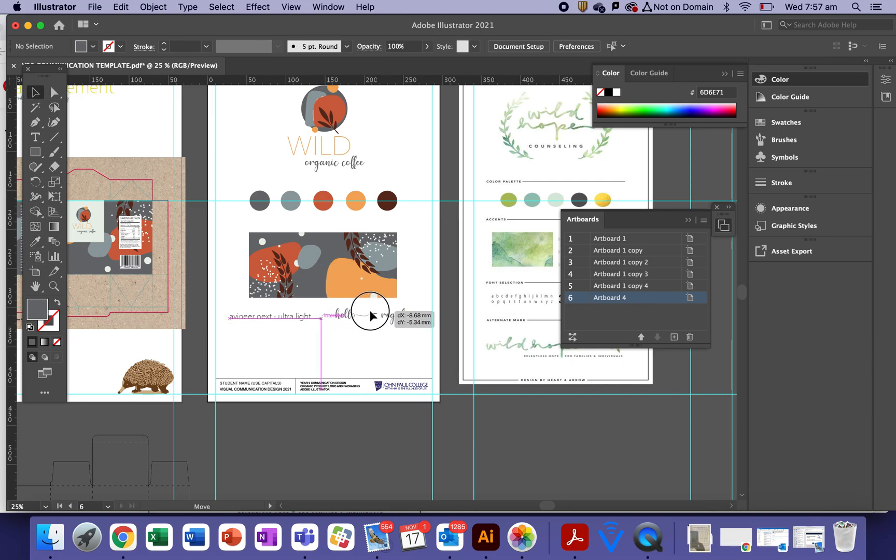
click(384, 357)
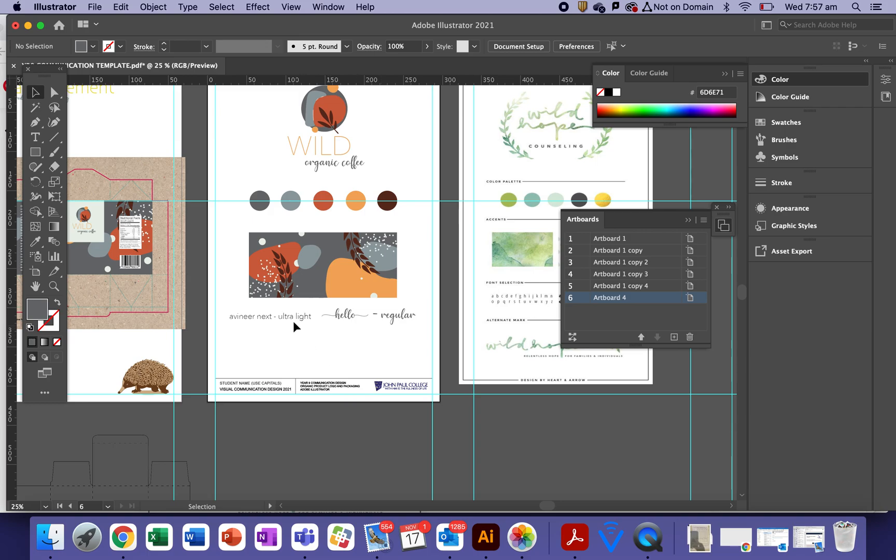
click(294, 322)
drag(375, 319, 319, 330)
drag(242, 316, 289, 316)
click(359, 361)
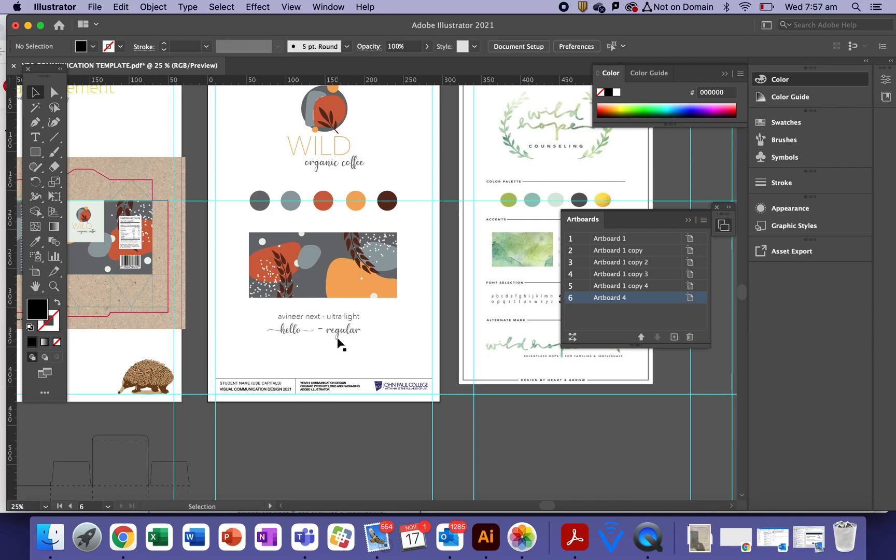
click(340, 334)
click(409, 354)
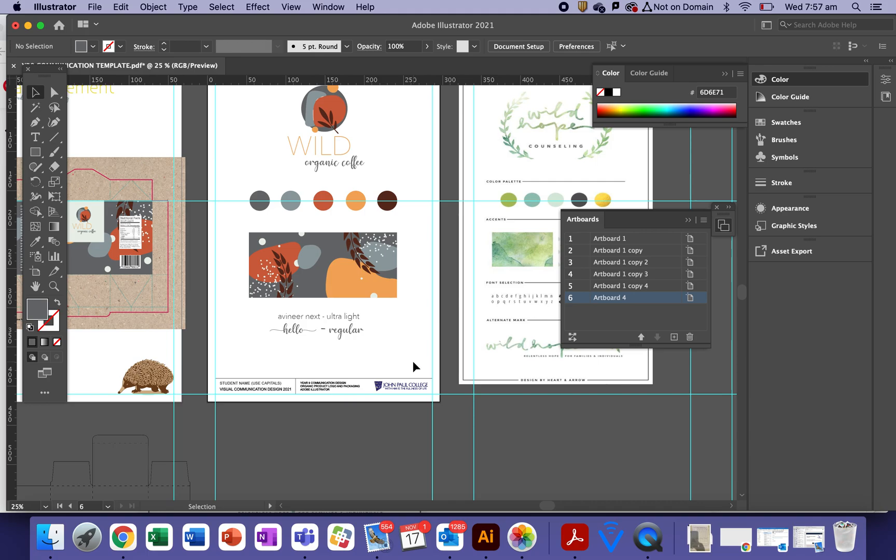
drag(426, 296, 430, 370)
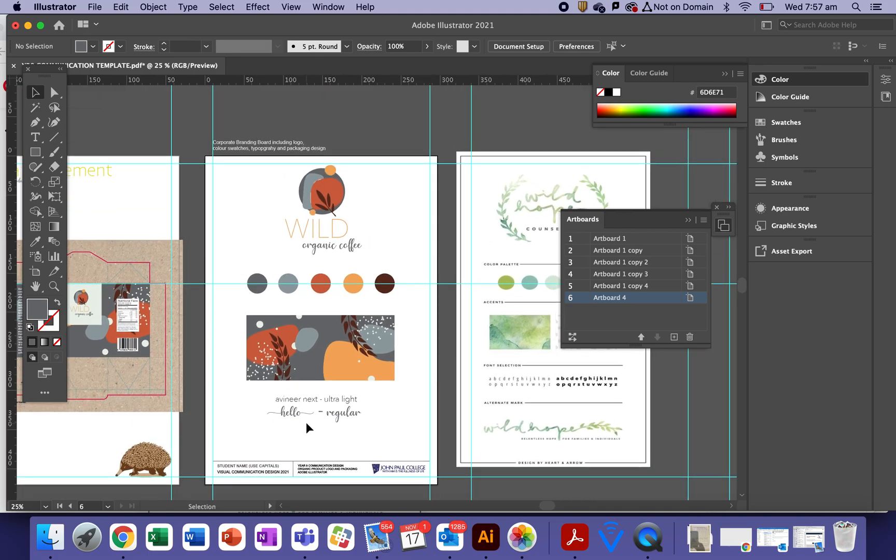
click(317, 400)
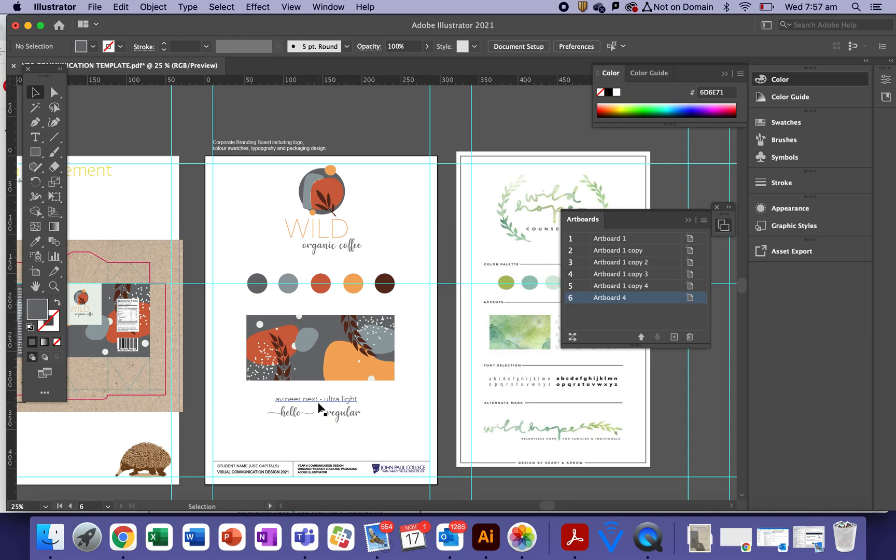
Colour the 'avineer next - ultra light' text rust orange from the palette swatch
click(35, 242)
click(294, 282)
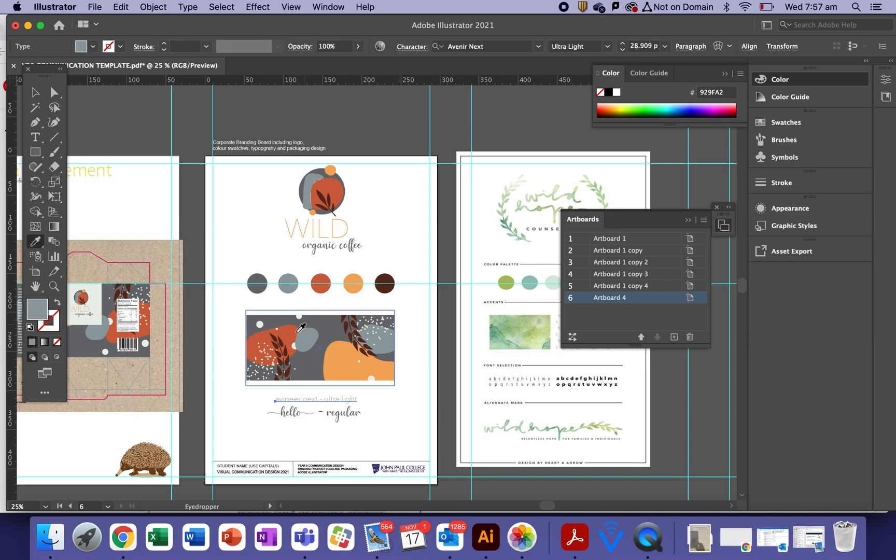
click(319, 280)
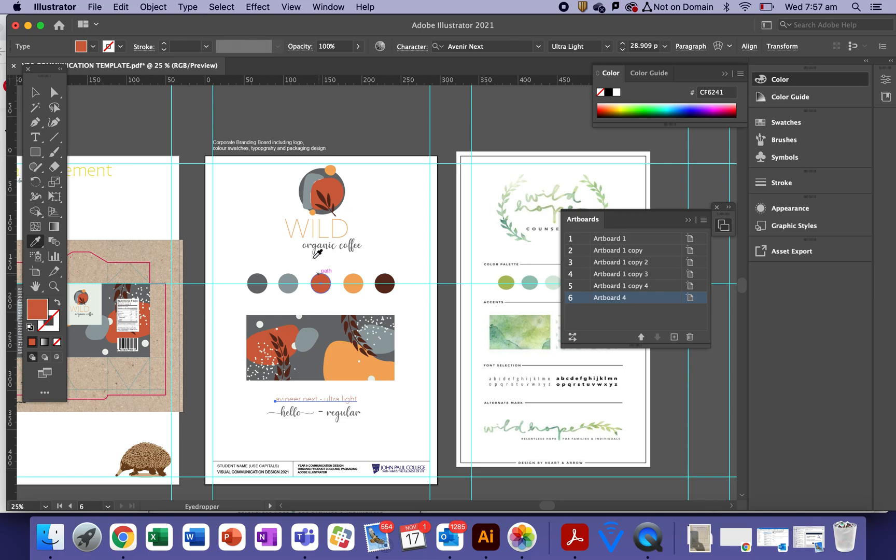
click(31, 93)
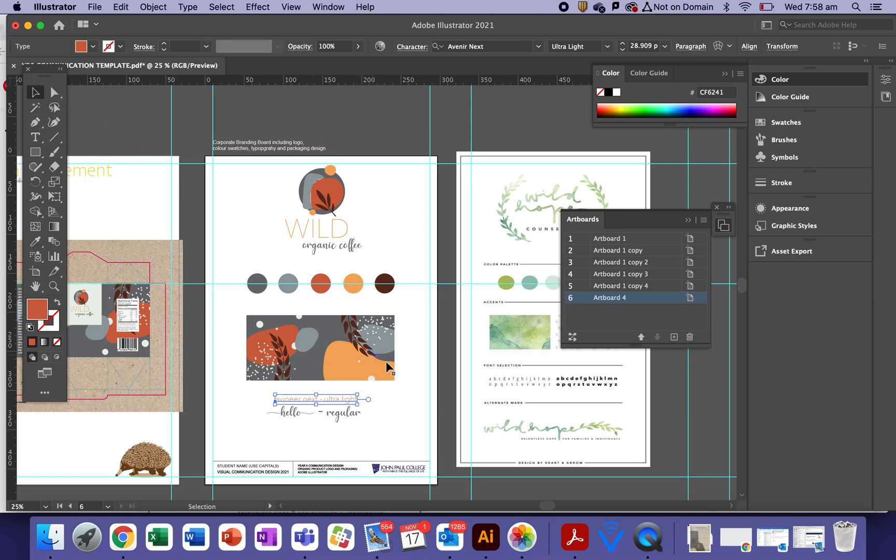
click(412, 362)
Move the colour swatches, pattern image and font sample block slightly higher
drag(239, 269, 330, 347)
click(401, 371)
click(331, 350)
click(444, 413)
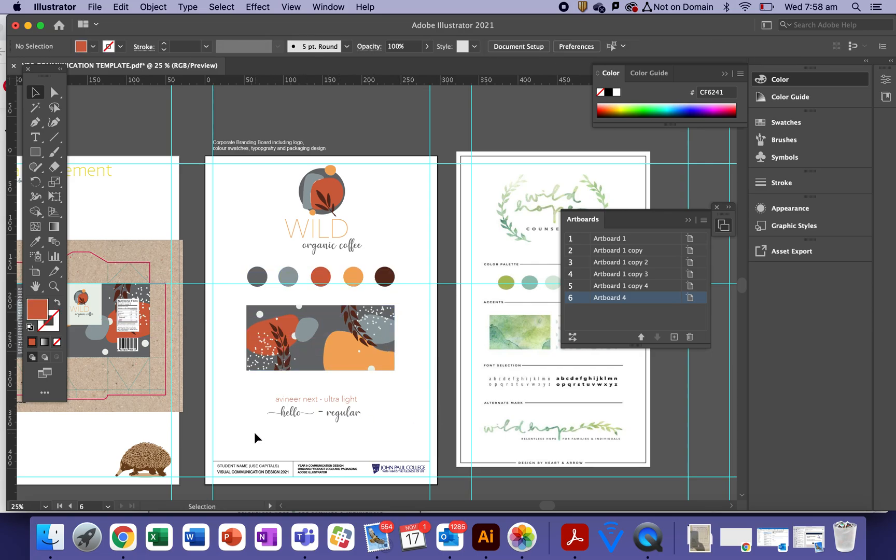
drag(345, 401, 343, 390)
click(396, 423)
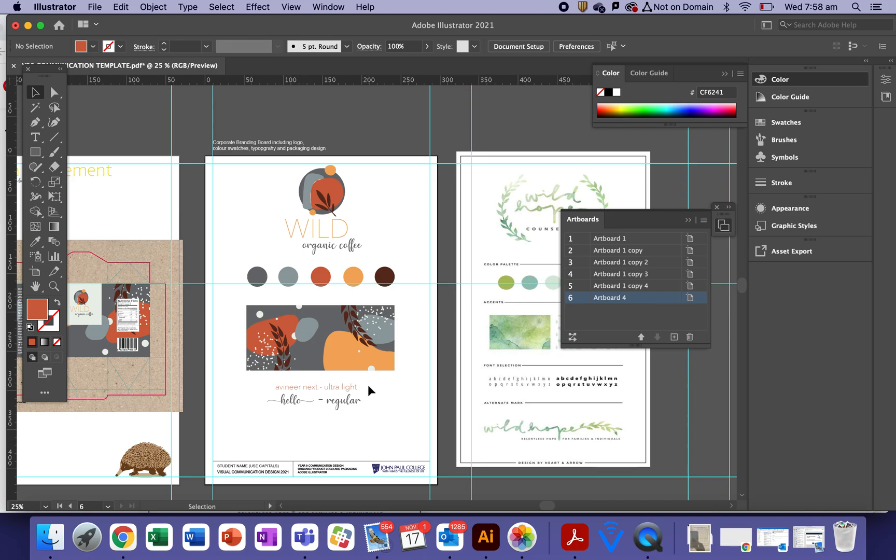
Duplicate the WILD logo, place the copy right of the original and zoom in
click(326, 203)
key(super+c)
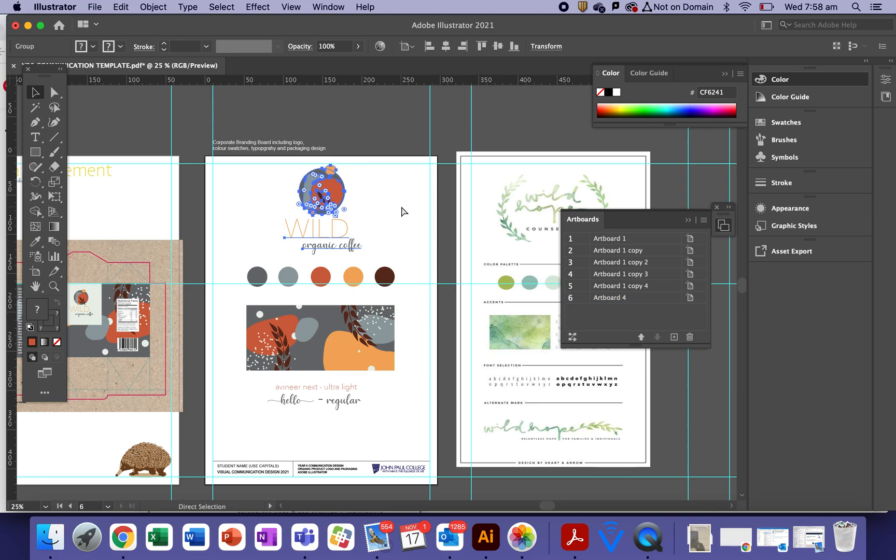
key(super+v)
drag(378, 282, 400, 192)
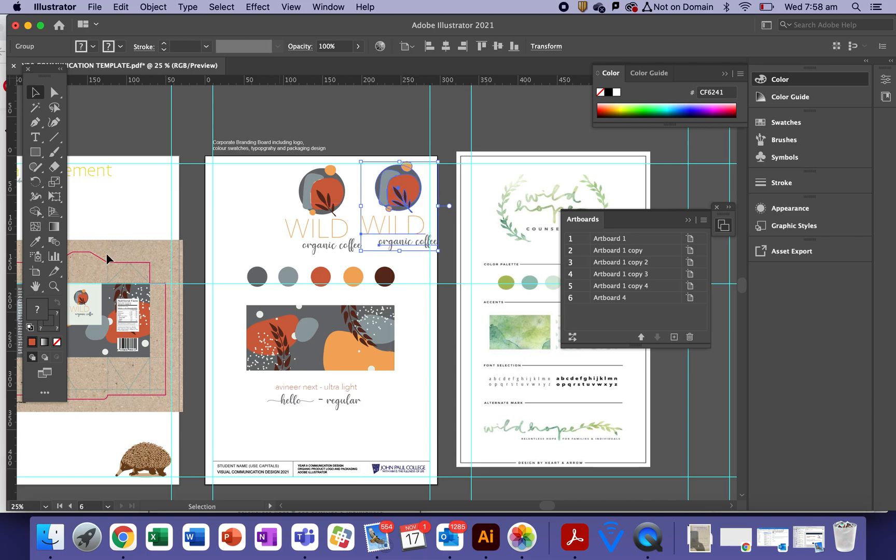
click(58, 286)
drag(354, 259, 389, 288)
key(space)
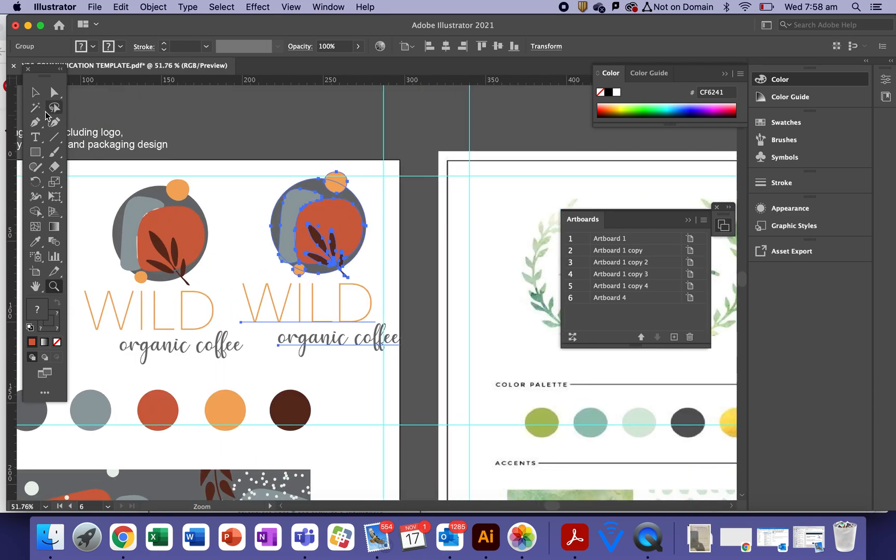
Make the duplicate's WILD and organic coffee text black
click(35, 92)
click(54, 92)
click(265, 125)
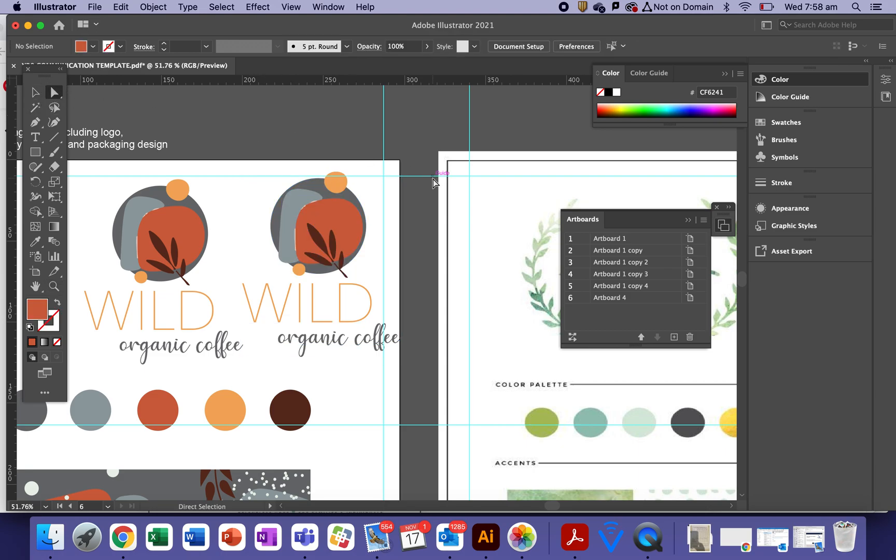
click(361, 318)
shift+click(366, 344)
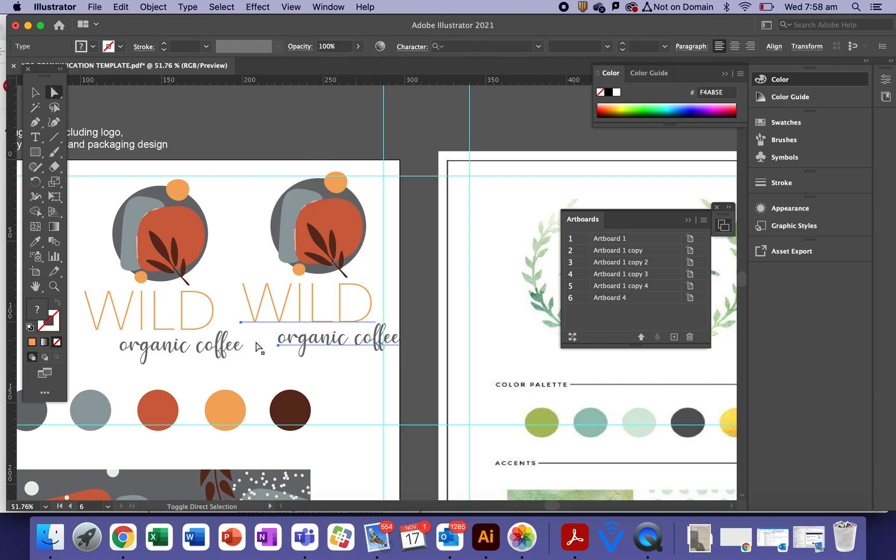
click(608, 92)
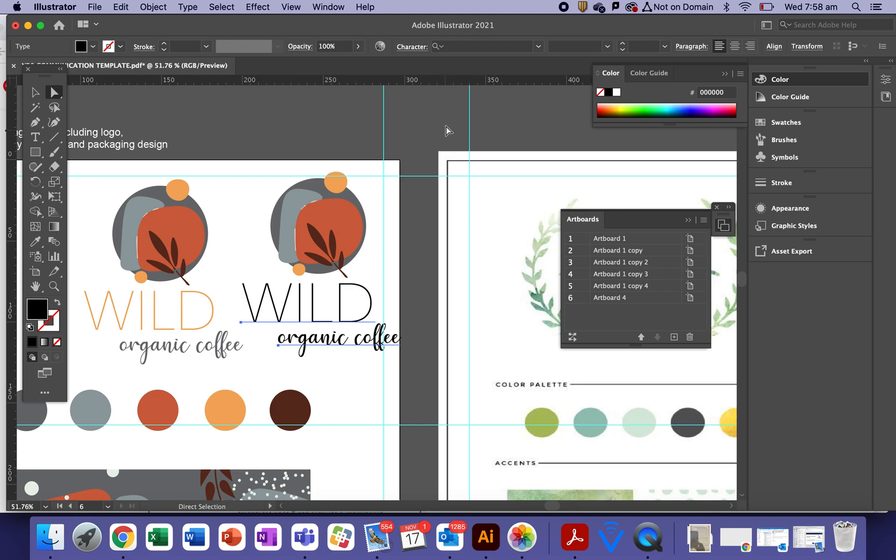
click(444, 141)
Fill the duplicate's grey circle black and its orange blob white
click(354, 200)
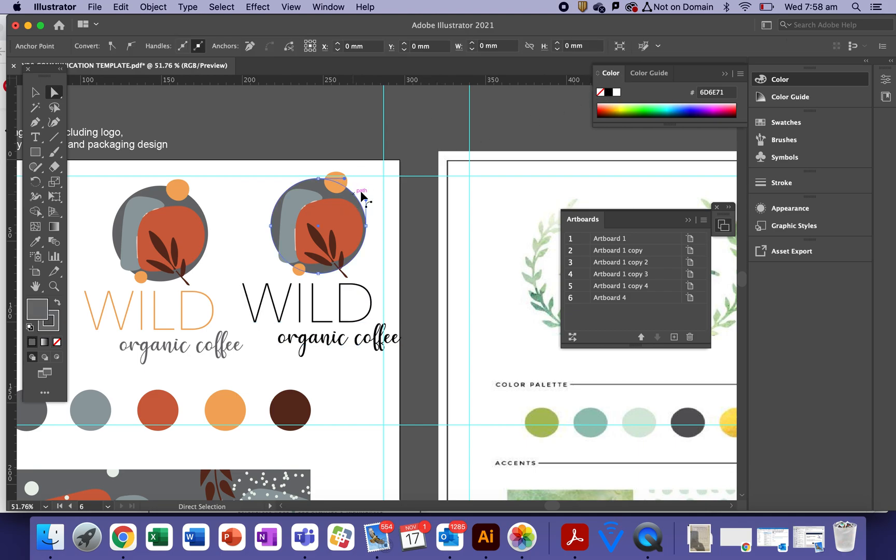
click(608, 93)
click(401, 139)
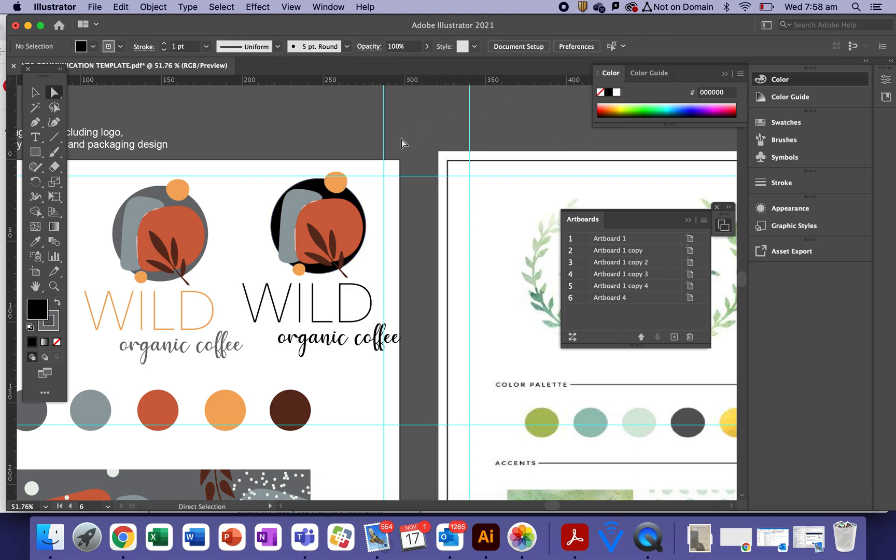
click(331, 212)
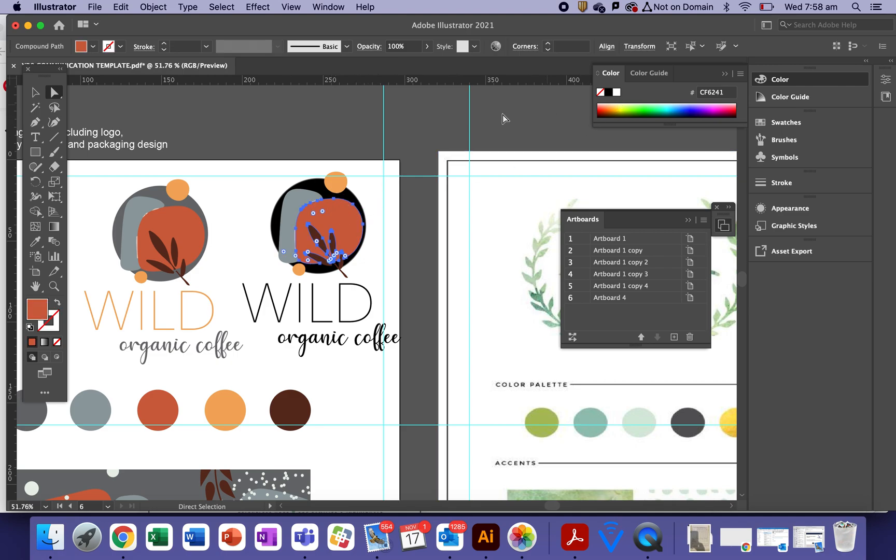
click(615, 93)
click(426, 137)
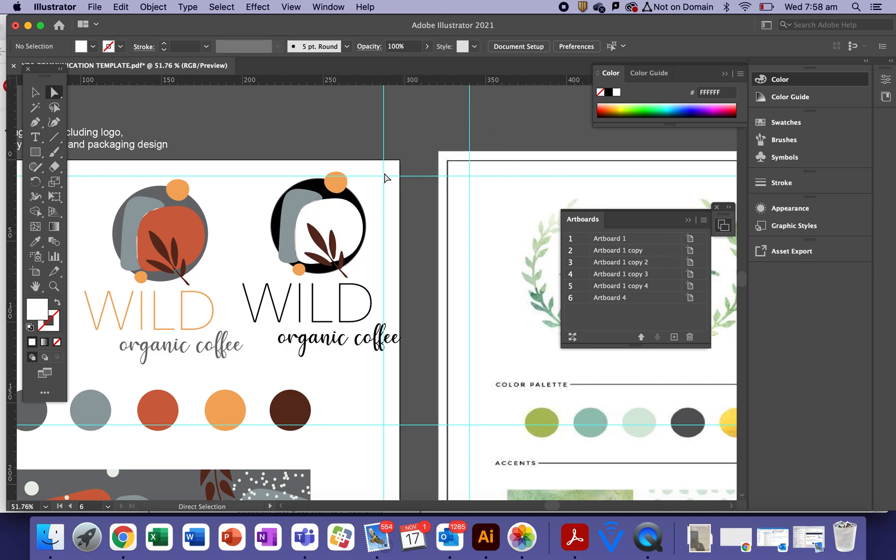
Give the two small circles a white fill with black outline
click(333, 186)
shift+click(298, 269)
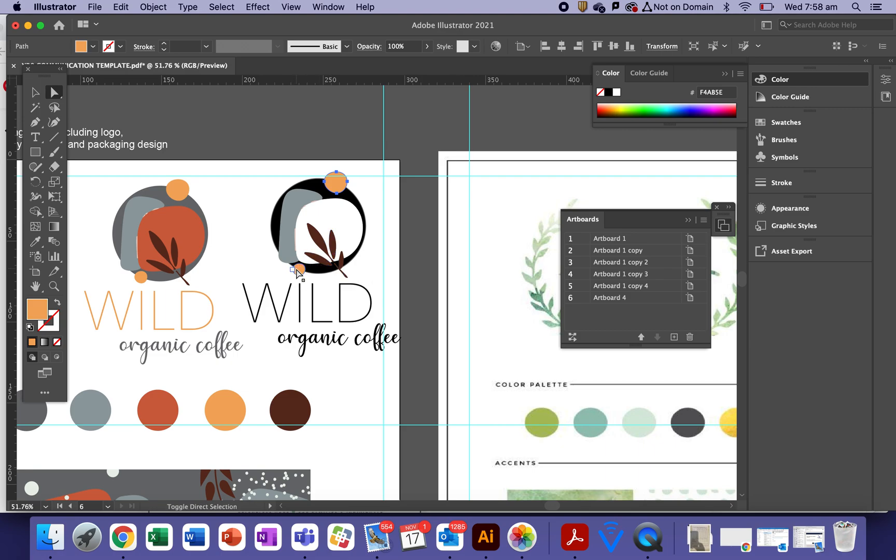
click(30, 328)
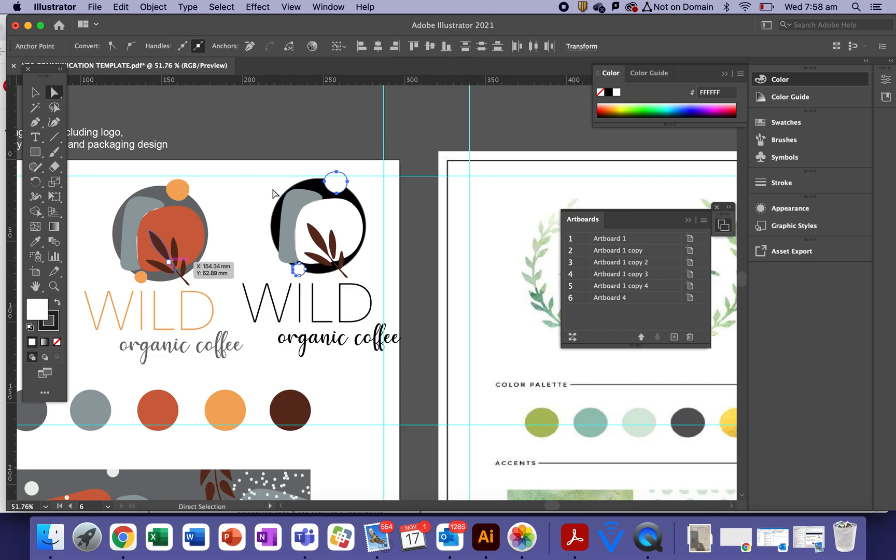
click(308, 145)
Ungroup the duplicate logo with Object > Ungroup
click(300, 202)
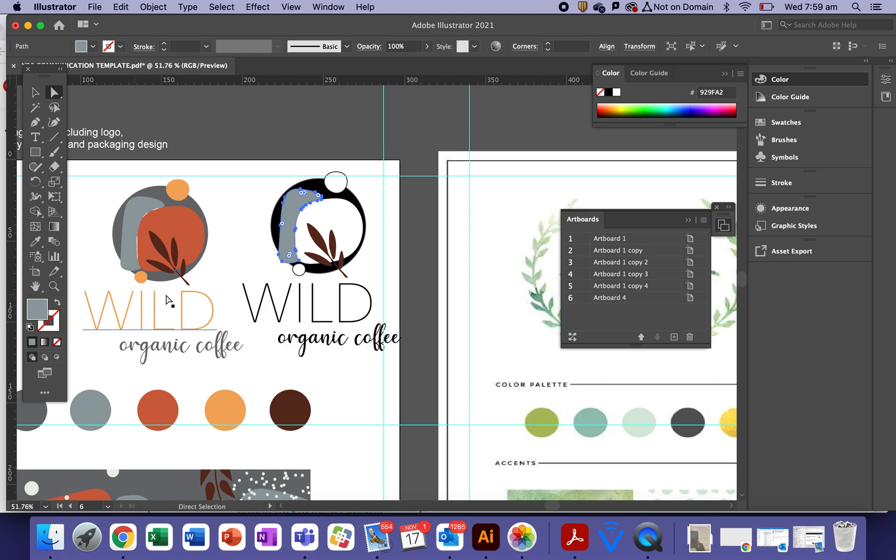
click(332, 247)
click(36, 92)
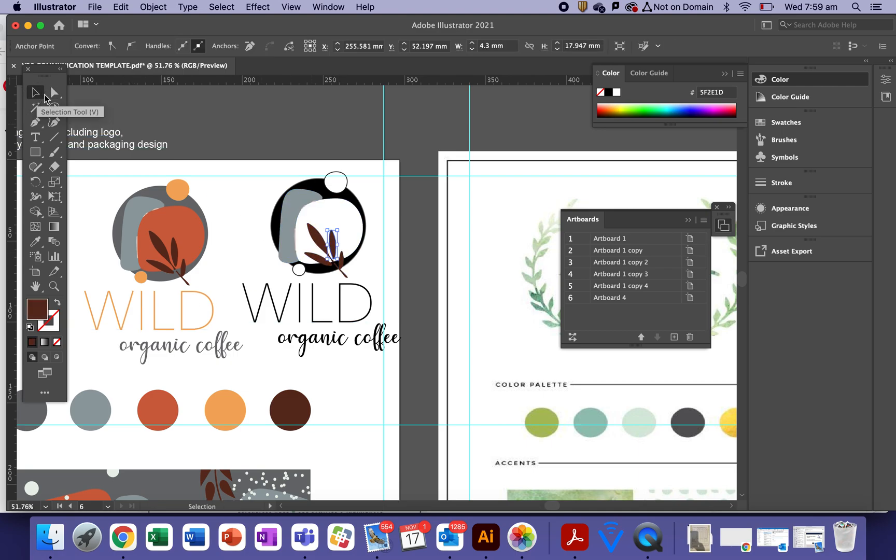
click(153, 6)
click(405, 227)
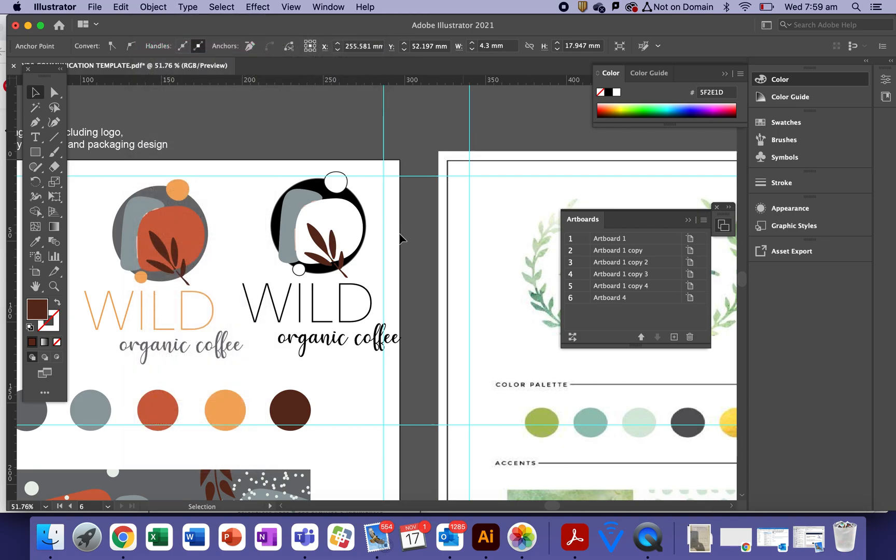
click(348, 228)
click(153, 6)
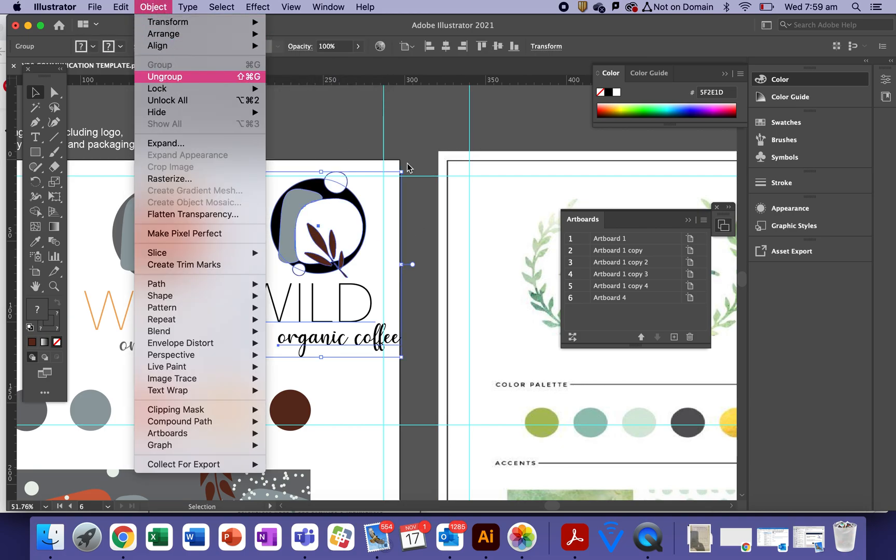
click(172, 76)
Give the duplicate logo mark white fills with black outlines
click(443, 142)
click(333, 244)
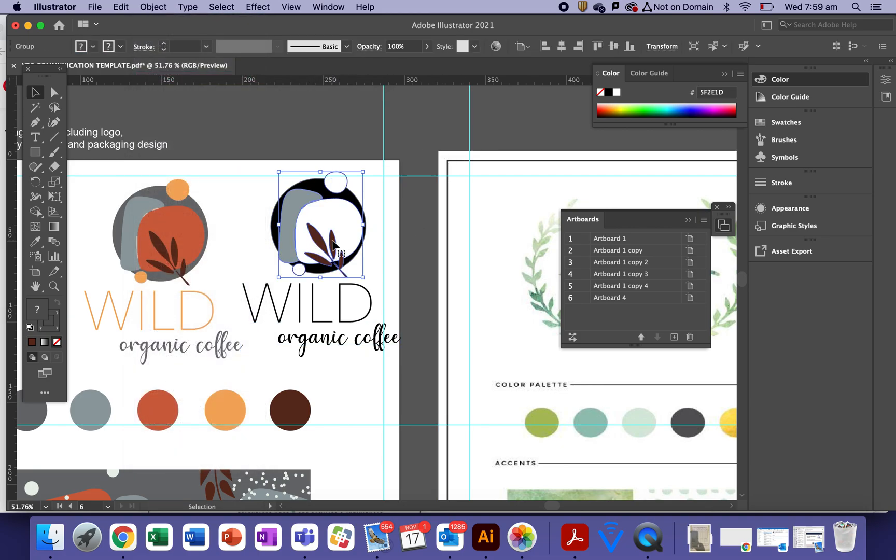
click(30, 327)
click(250, 133)
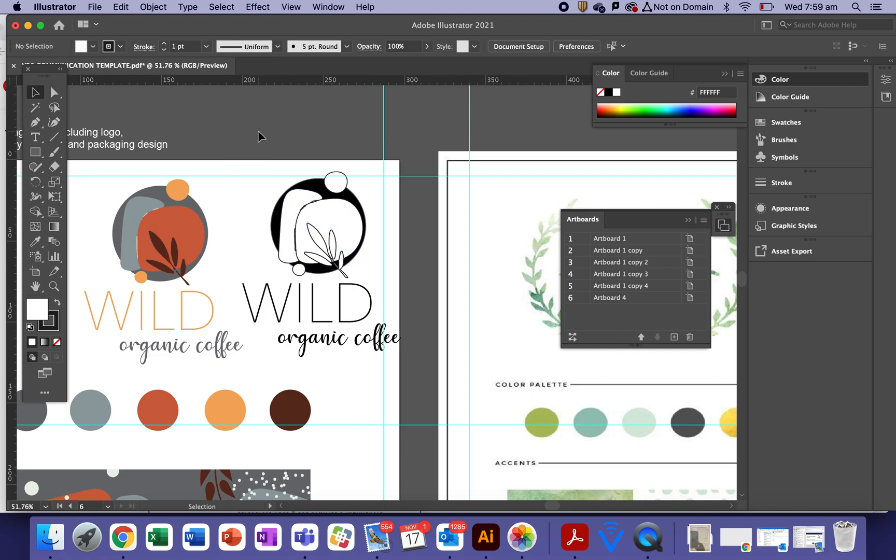
Move the black-and-white logo down the page beside the font samples
drag(253, 160, 322, 265)
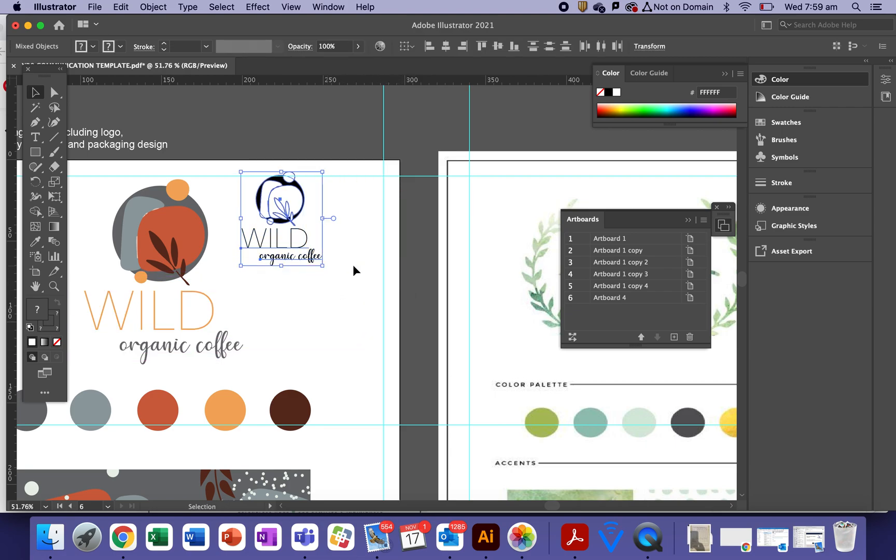
drag(300, 217, 401, 153)
drag(382, 99, 397, 413)
click(460, 465)
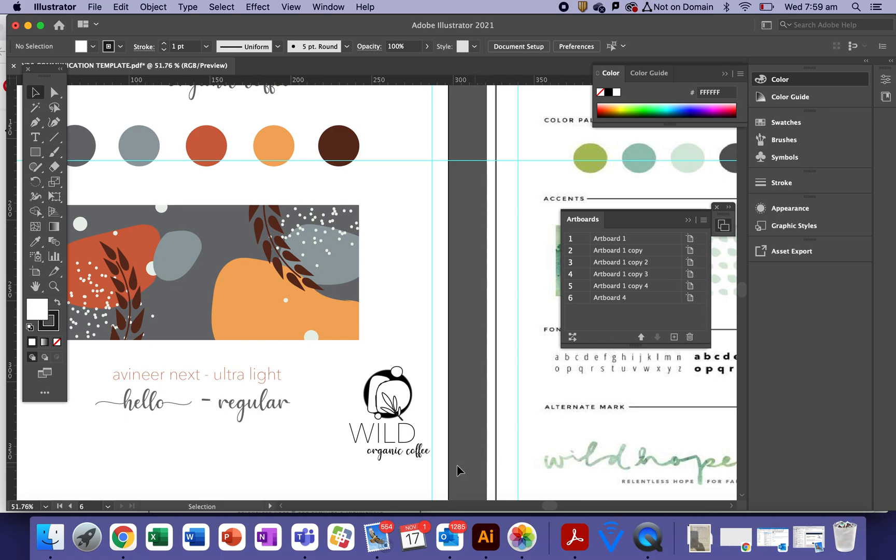
Place WILD and organic coffee to the right of the logo mark
click(401, 435)
drag(395, 435, 460, 393)
drag(410, 462, 459, 416)
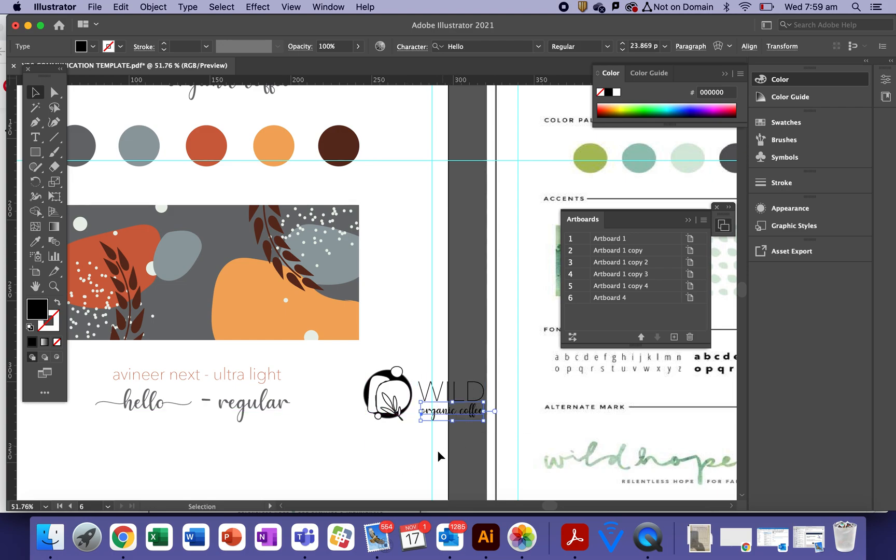
click(415, 452)
click(388, 412)
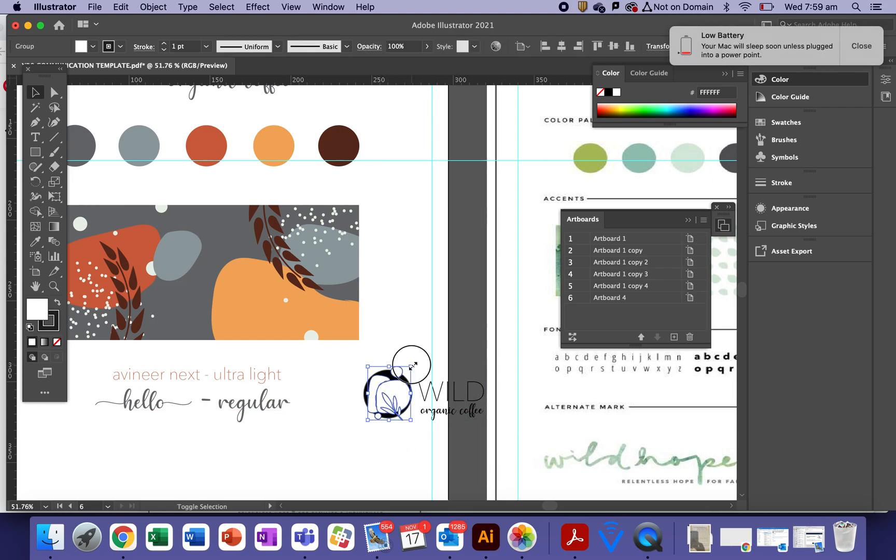
click(418, 468)
Shrink the mark toward the text and group mark and text together
drag(354, 431, 403, 376)
drag(388, 415, 403, 410)
click(356, 442)
drag(356, 443, 489, 369)
key(a)
key(super+g)
mouse_move(458, 400)
mouse_down()
mouse_move(294, 403)
mouse_move(233, 429)
mouse_move(426, 407)
mouse_move(449, 412)
mouse_up()
click(336, 434)
Ungroup and position the alternate logo below the font samples, then zoom out
click(506, 443)
click(161, 5)
click(167, 77)
click(418, 348)
drag(338, 451, 402, 274)
drag(289, 277, 296, 294)
click(462, 244)
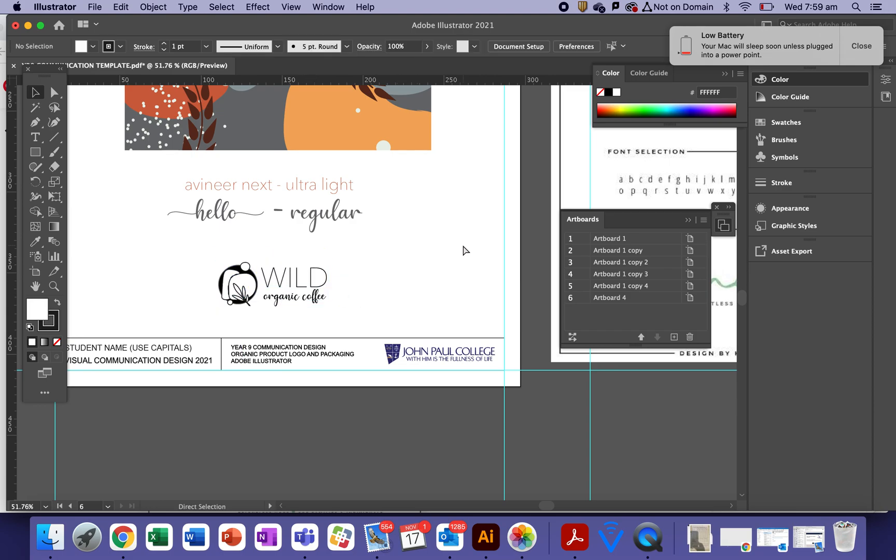
key(super+minus)
key(super+minus)
drag(414, 222, 349, 377)
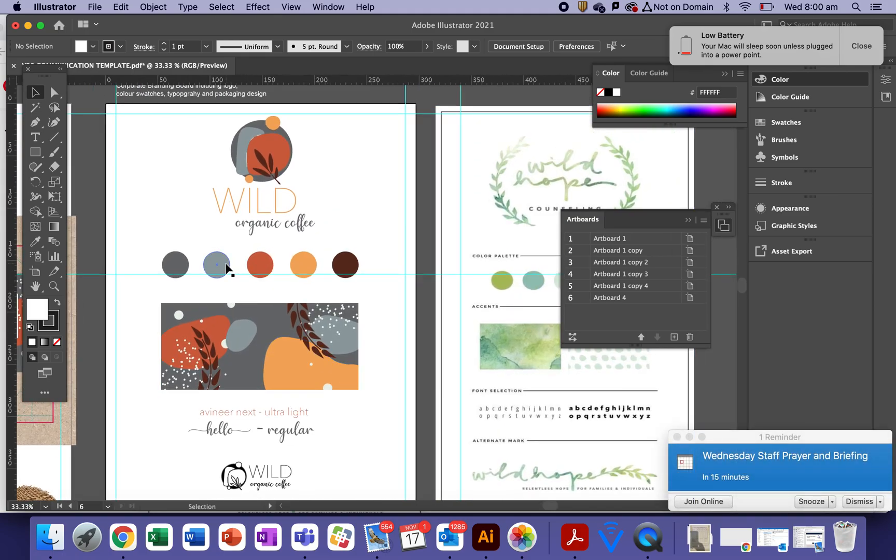
Type 'colour palette' and give it the Avenir Next Ultra Light sample's style
click(35, 137)
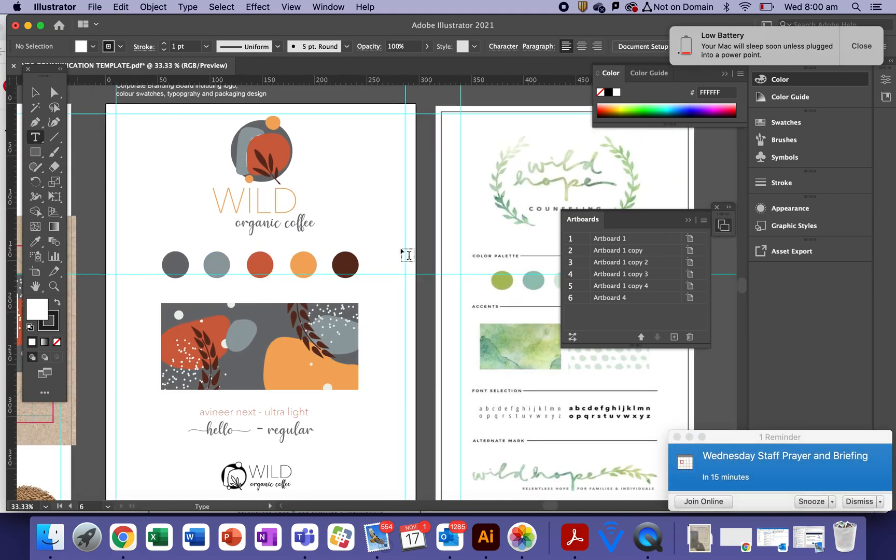
click(364, 208)
text(colour palette)
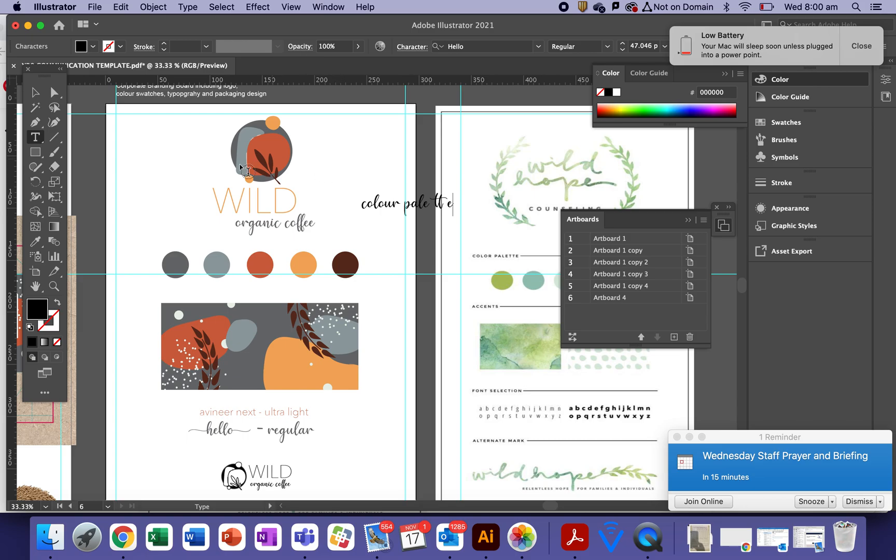
click(35, 92)
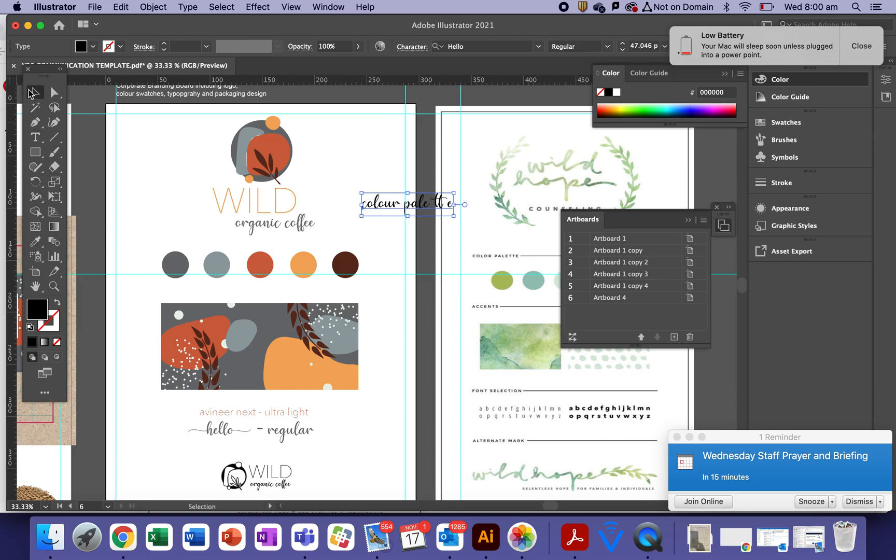
click(35, 241)
click(303, 410)
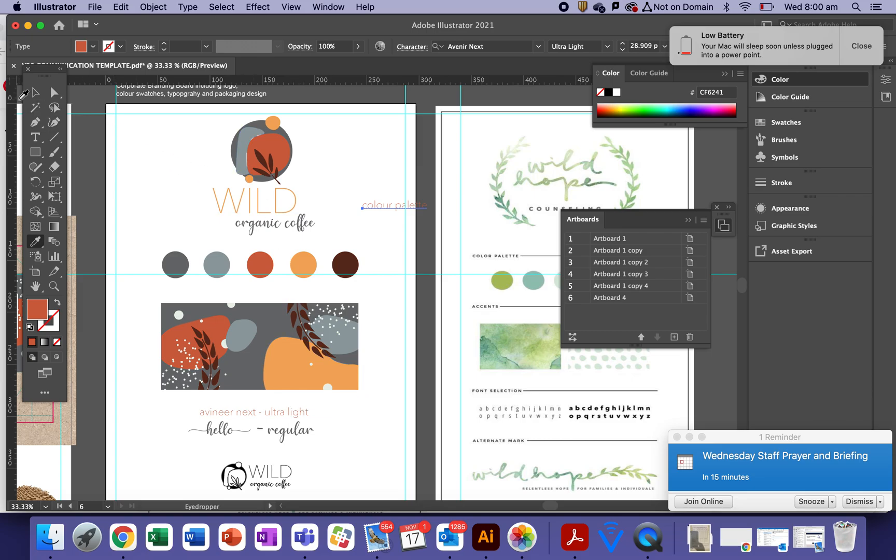
click(35, 92)
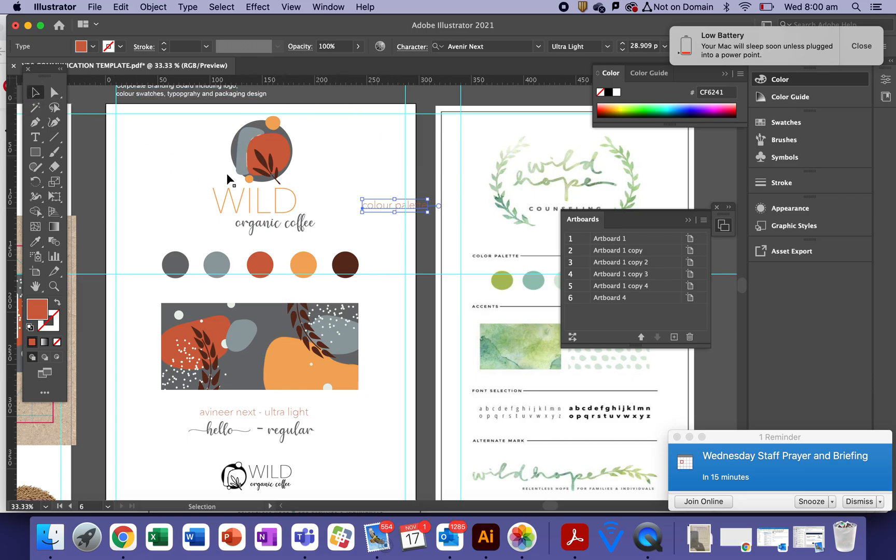
Colour the heading dark grey from the first circle and place it above the circles
click(35, 242)
click(175, 264)
click(36, 92)
click(413, 196)
drag(396, 209, 264, 242)
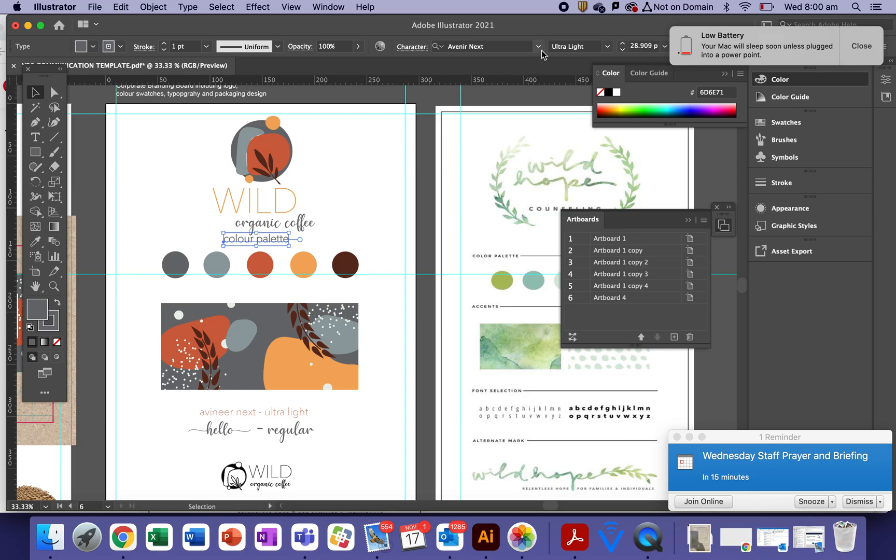
Centre-align the 'colour palette' heading and shift it to sit centred over the circles
click(859, 47)
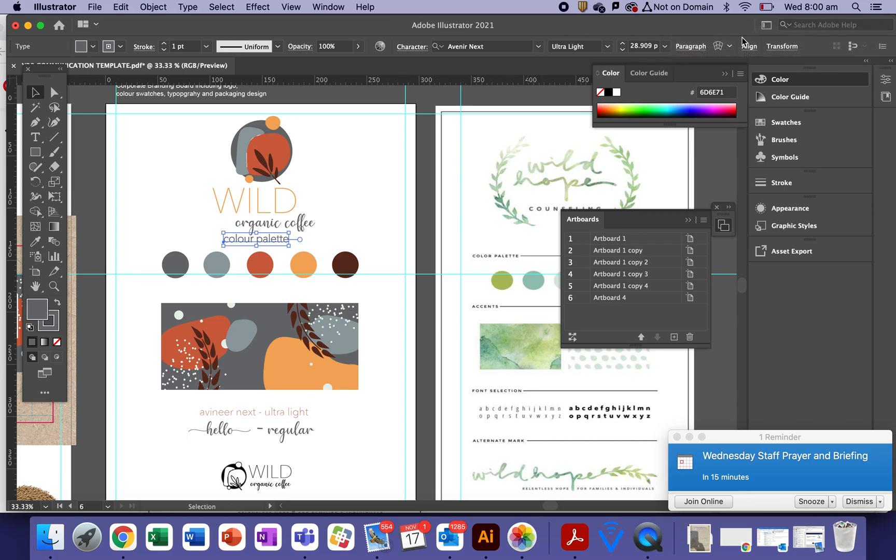
click(691, 47)
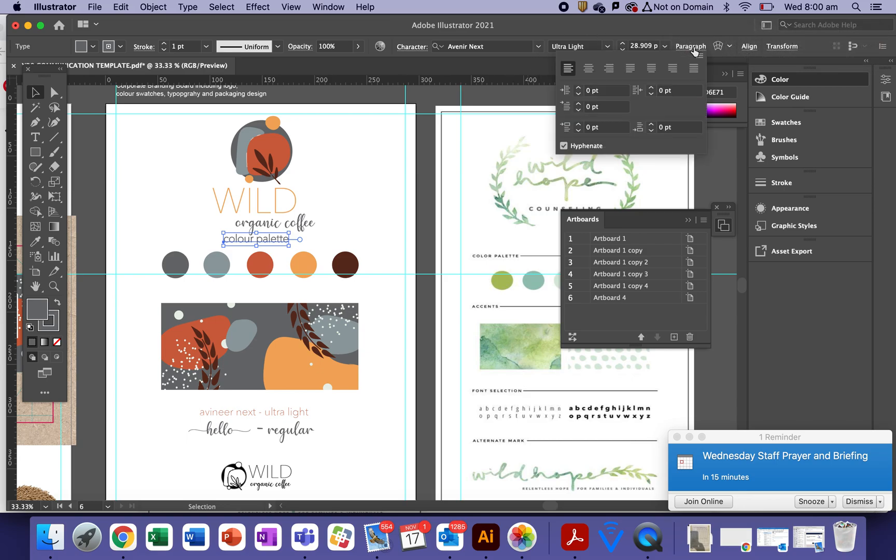
click(589, 68)
drag(230, 240, 268, 239)
click(356, 202)
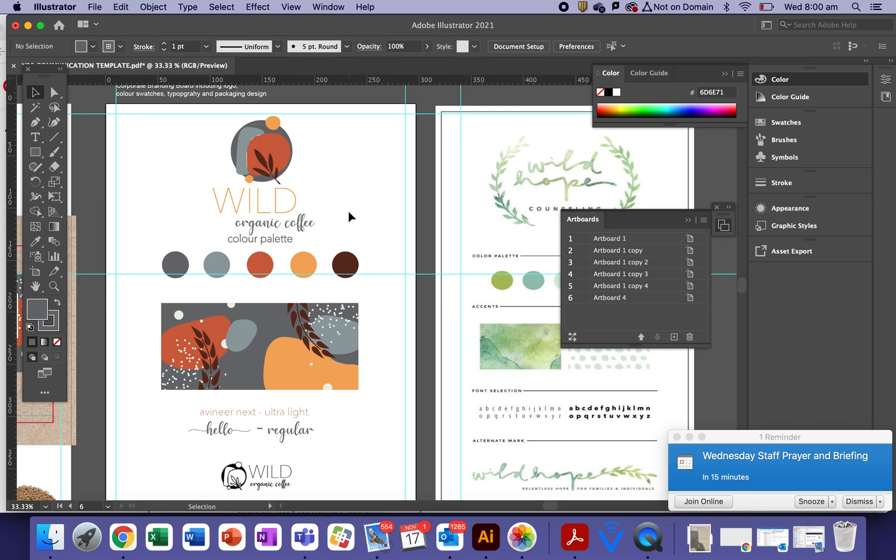
Step the 'colour palette' heading's font size down to 15 pt
click(256, 242)
click(621, 50)
click(620, 50)
click(621, 50)
click(621, 50)
click(620, 50)
click(620, 50)
click(621, 50)
click(621, 51)
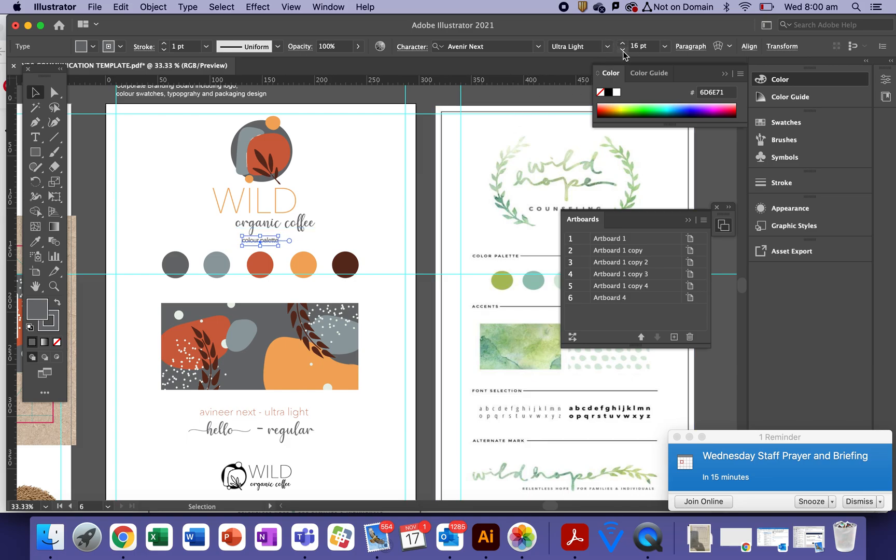
click(338, 215)
click(264, 243)
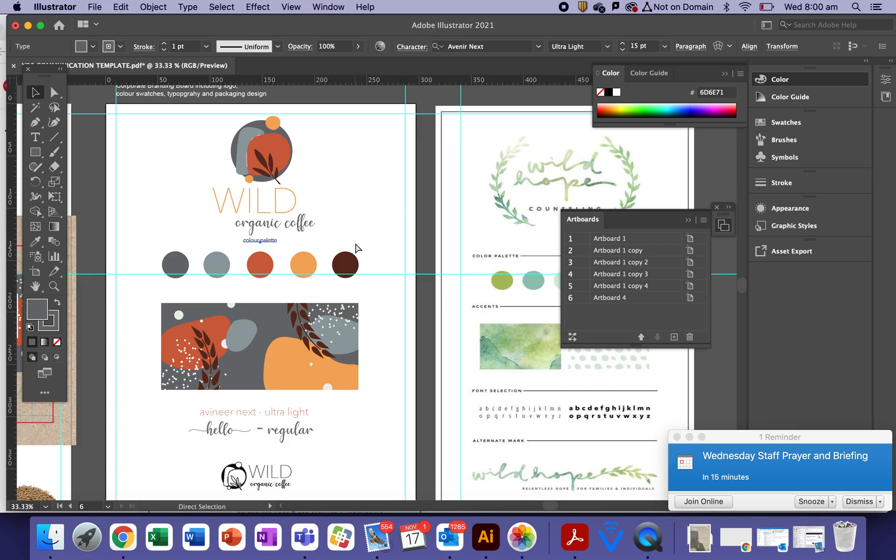
Alt-drag a copy of the heading below the circles and start replacing its words
key(v)
drag(265, 245, 265, 296)
click(36, 138)
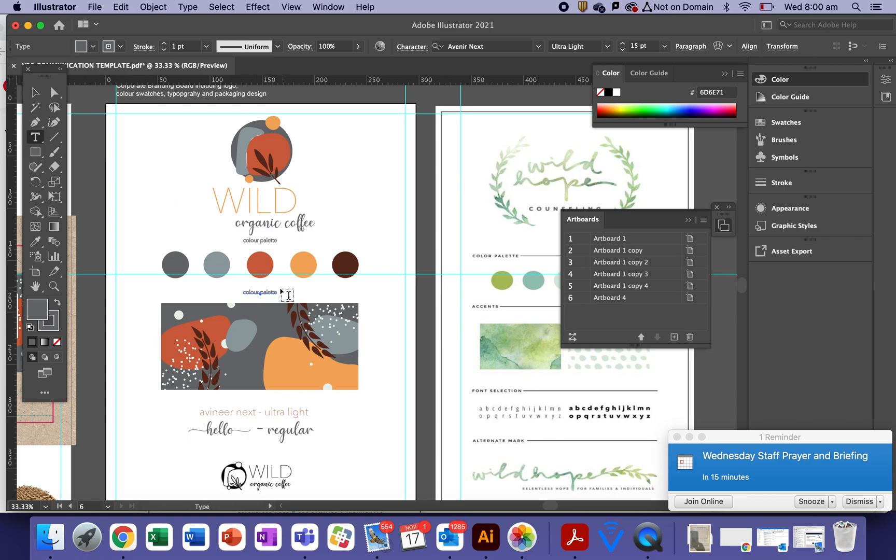
double_click(266, 292)
text(attern)
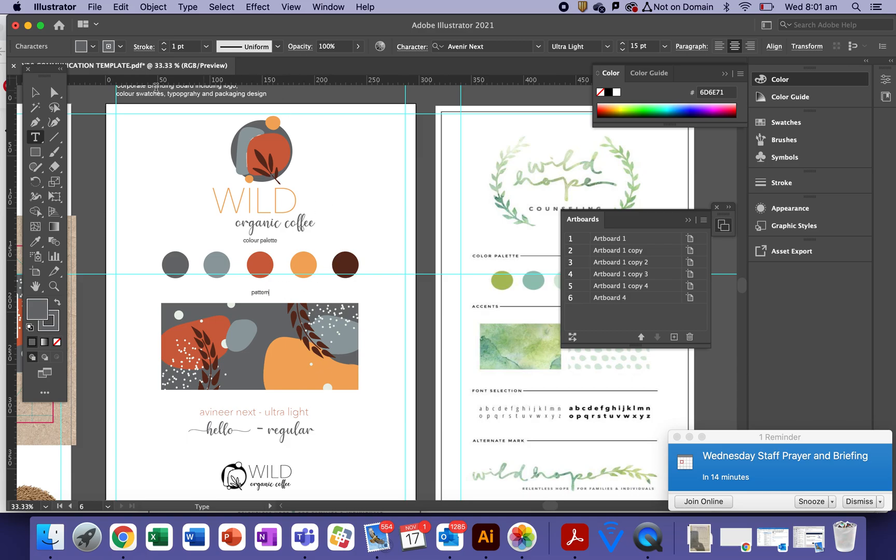
Finish the 'pattern' label, then copy it above the type samples and retype it 'typefaces'
click(42, 95)
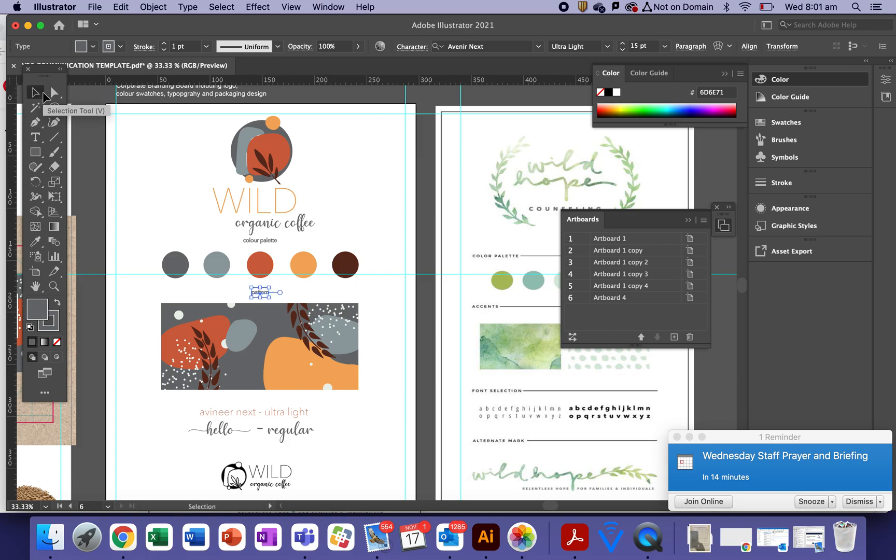
click(340, 296)
alt+drag(264, 297, 261, 400)
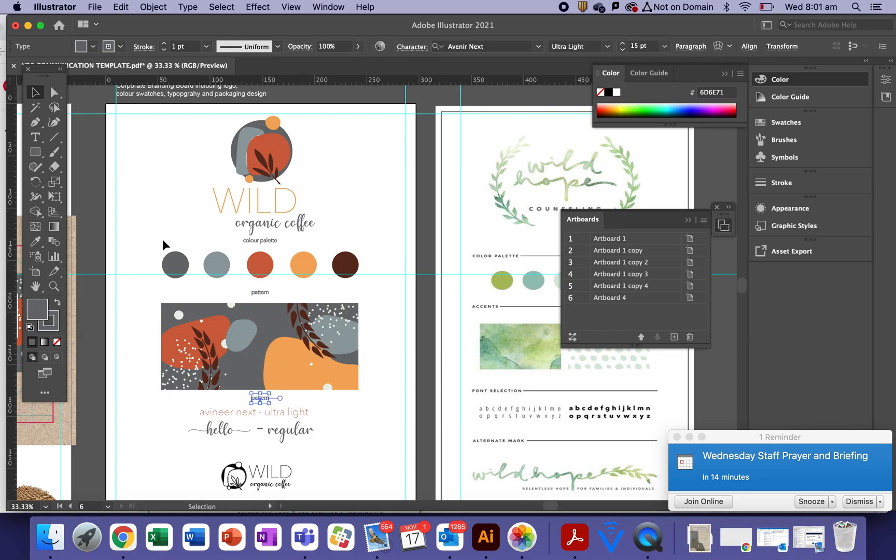
click(36, 137)
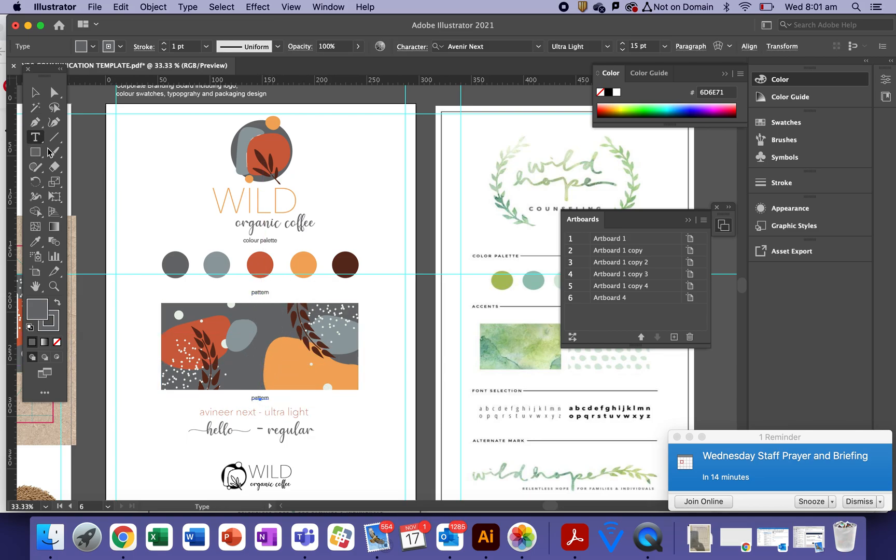
double_click(259, 398)
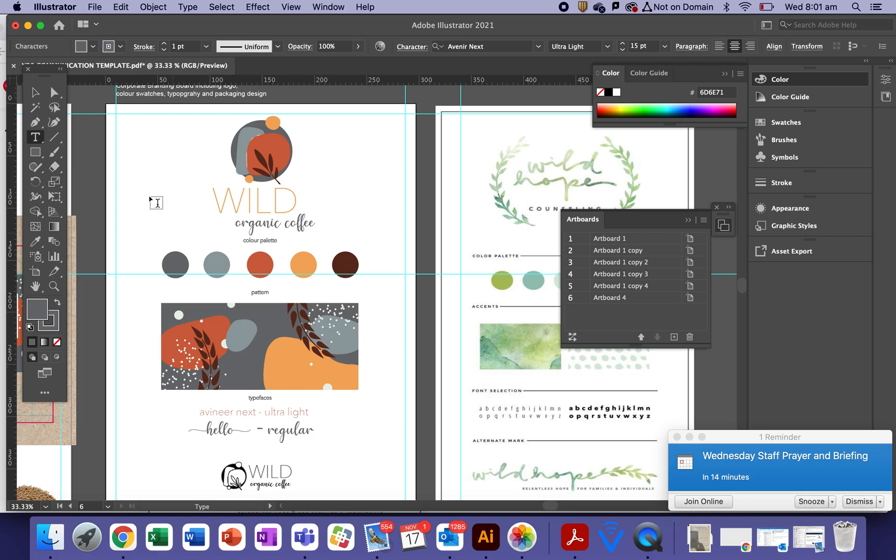
click(35, 92)
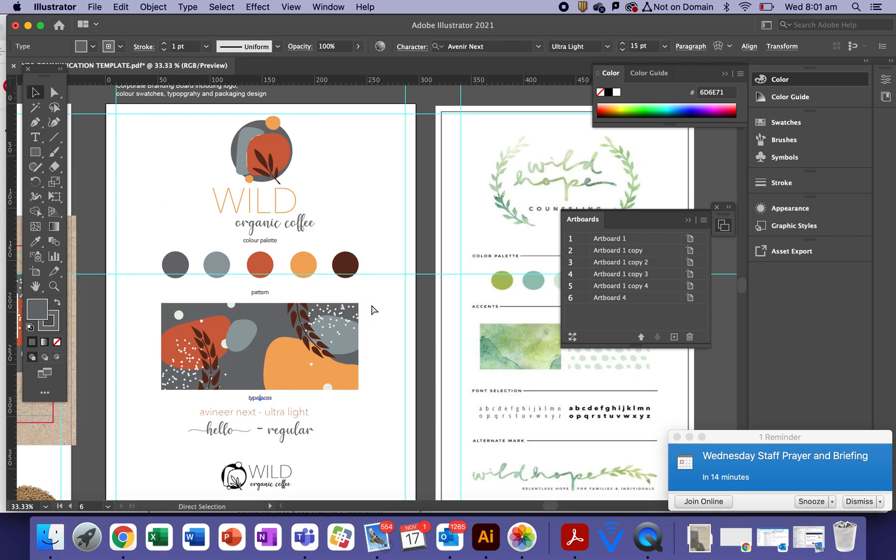
Copy the label above the WILD logo and retype it 'alternative logos'
click(396, 420)
drag(267, 398, 266, 455)
click(36, 137)
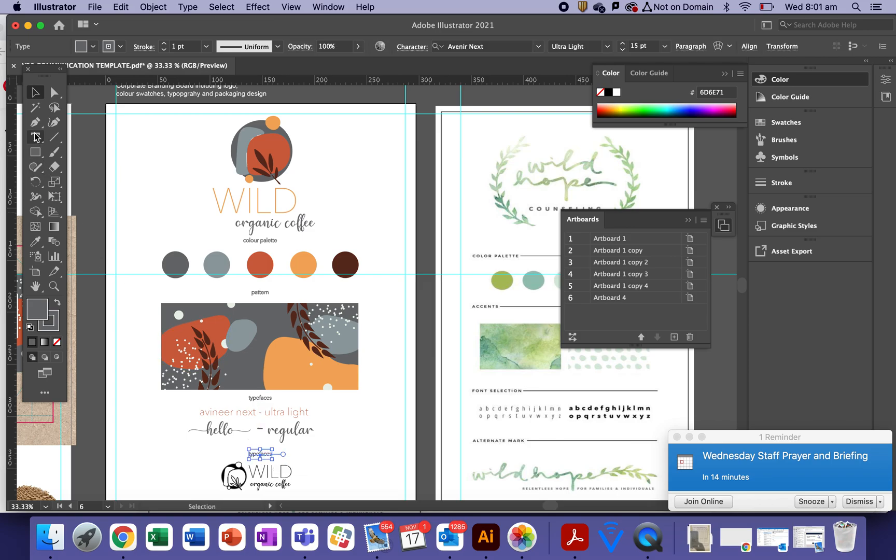
double_click(266, 453)
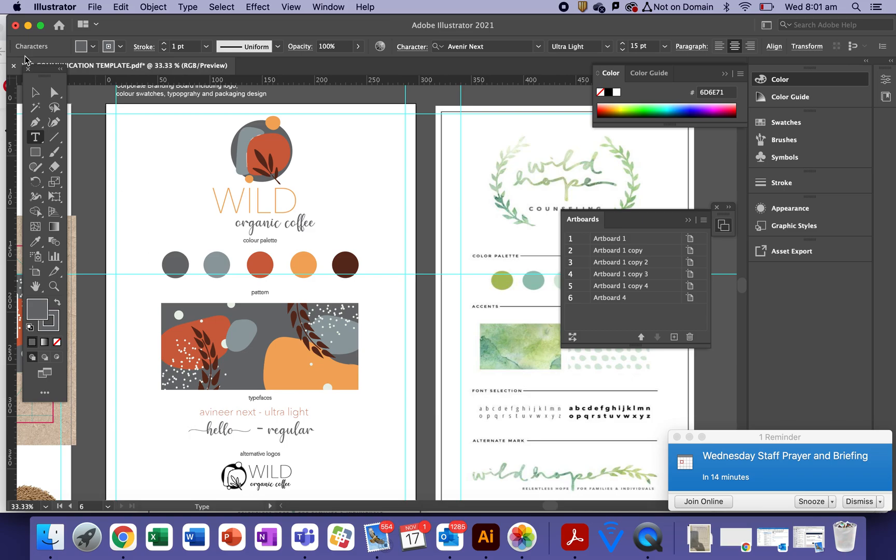
click(36, 92)
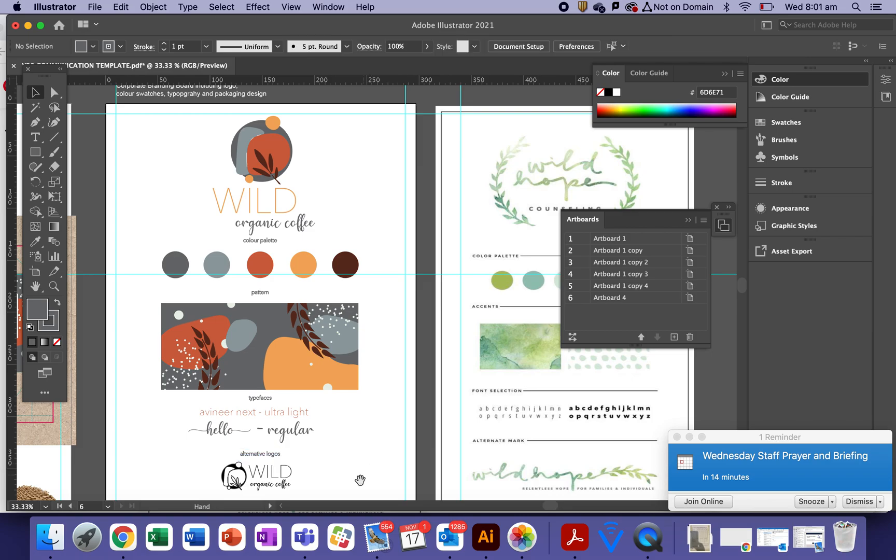
Move the 'alternative logos' and 'pattern' labels toward the board's left margin
drag(360, 480, 397, 423)
drag(312, 398, 231, 397)
drag(297, 234, 204, 237)
Add a vertical guide and line up the alternative logos, typefaces and colour palette labels on it
drag(13, 391, 236, 397)
click(171, 390)
click(179, 409)
drag(297, 342, 206, 341)
click(171, 384)
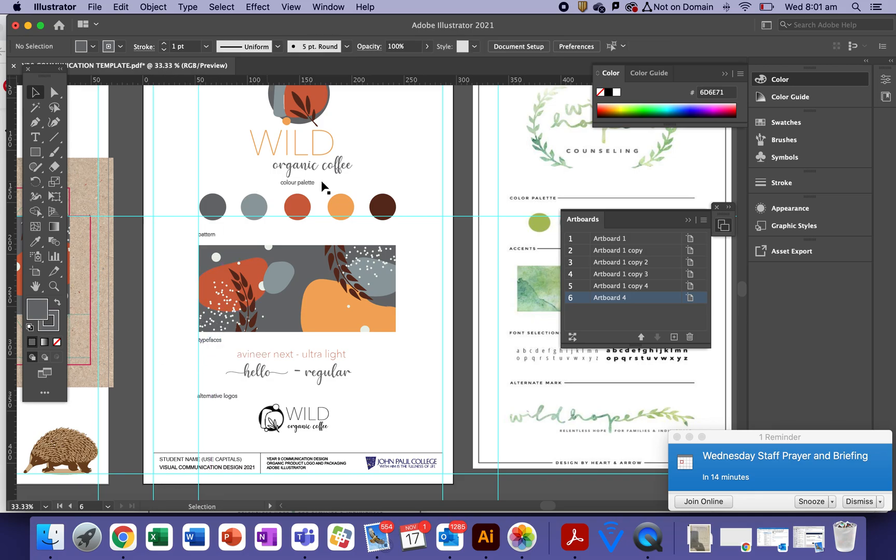
drag(313, 184, 232, 191)
Draw a thin horizontal rule beside the 'colour palette' heading
click(153, 286)
click(54, 141)
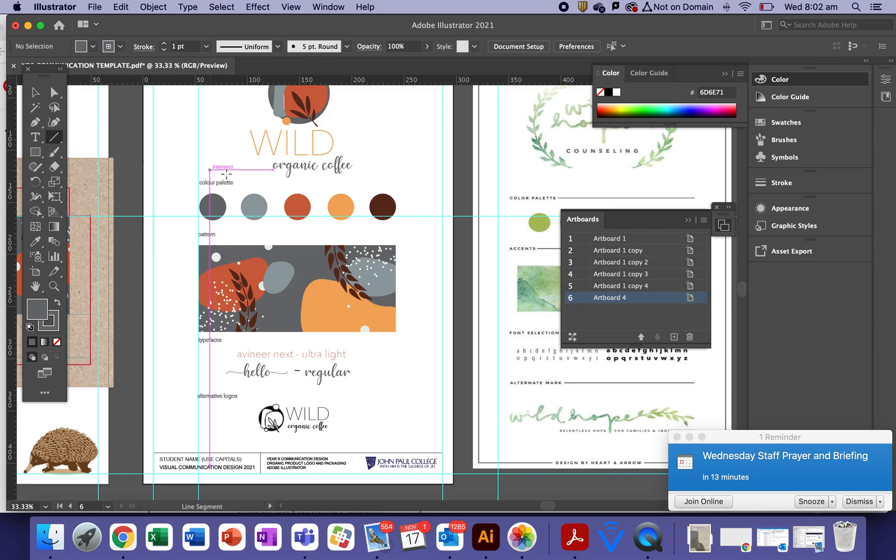
drag(238, 183, 443, 184)
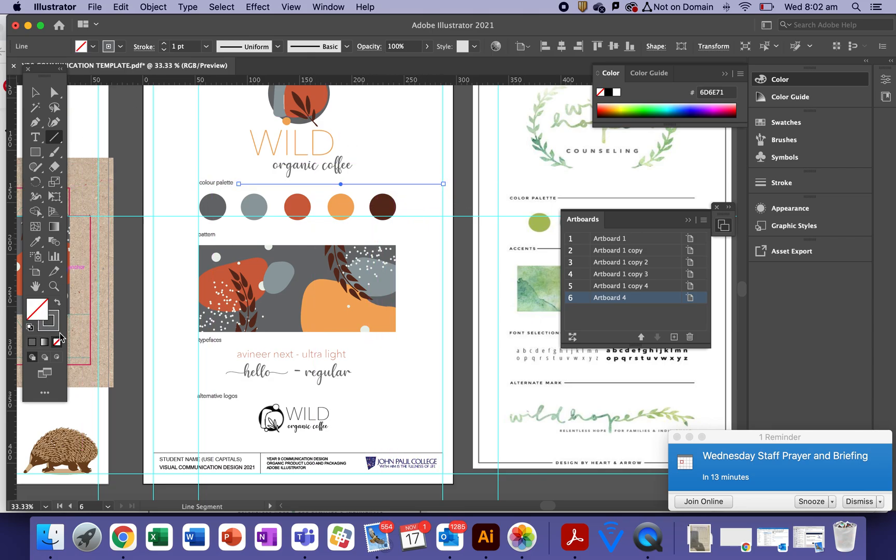
click(55, 315)
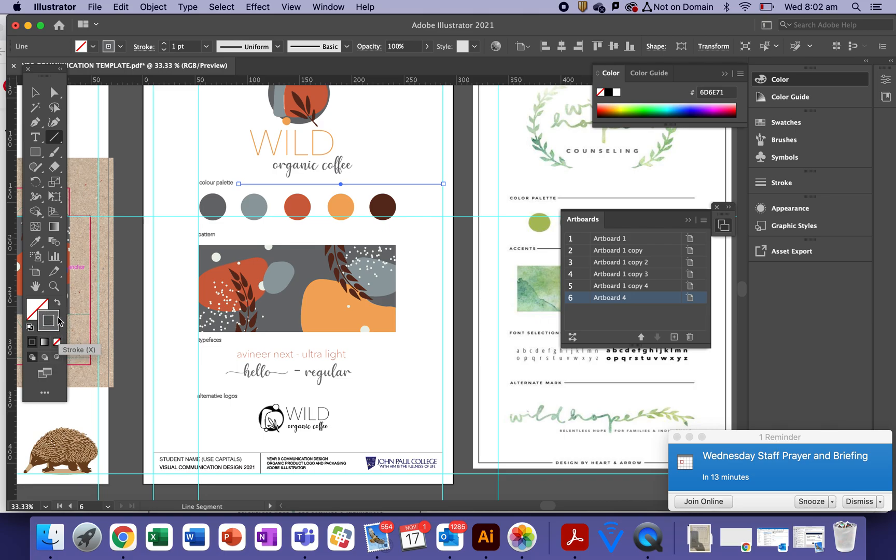
click(35, 94)
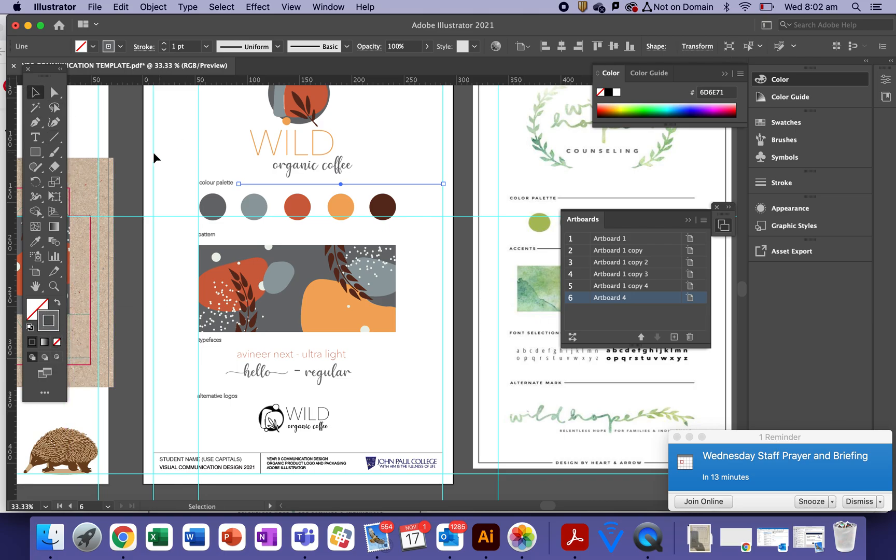
click(119, 164)
Duplicate the rule down beside the pattern, typefaces and alternative logos labels
click(263, 184)
key(super+c)
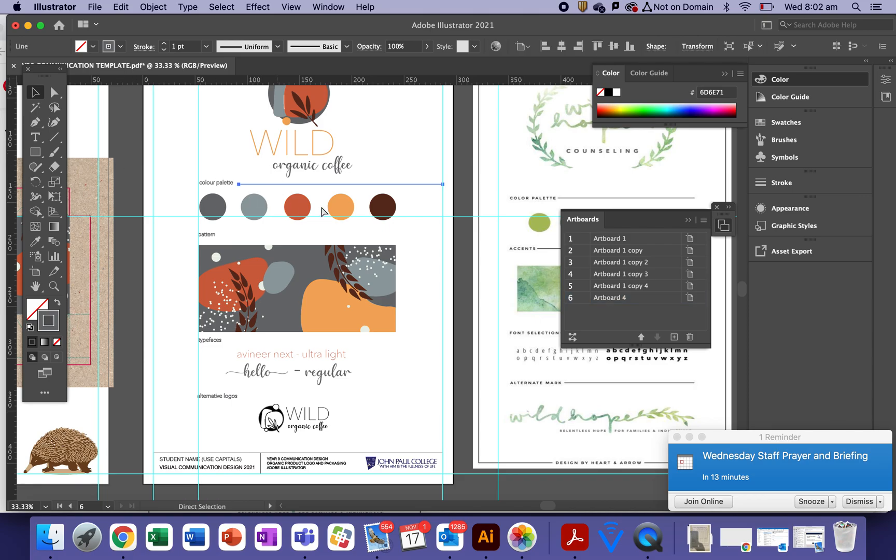
drag(344, 183, 364, 237)
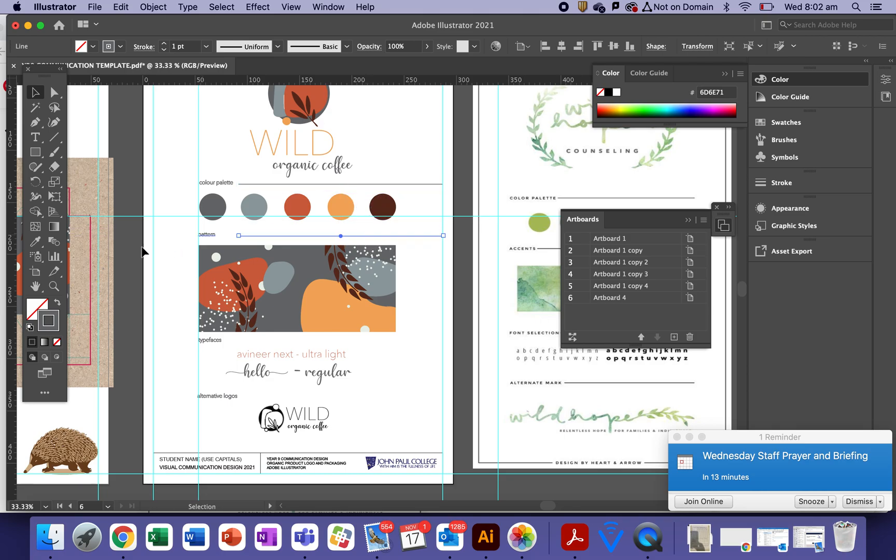
click(140, 251)
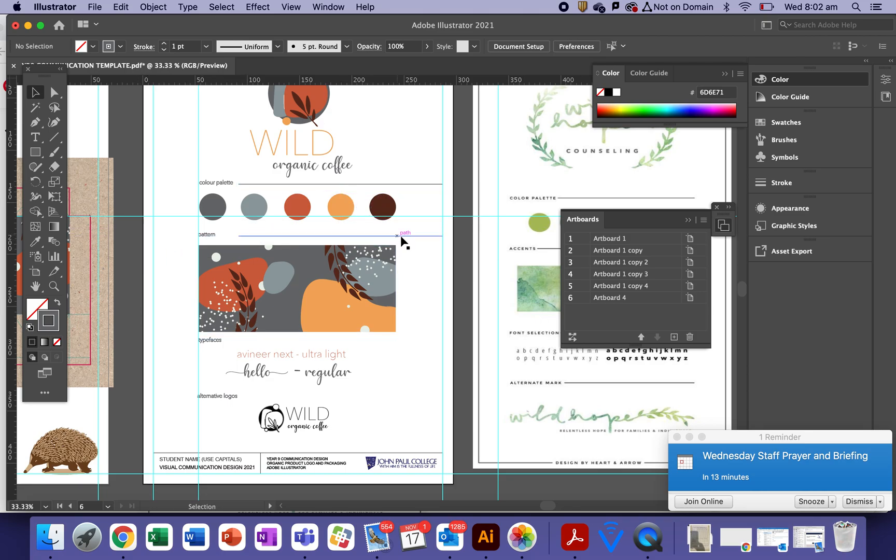
key(a)
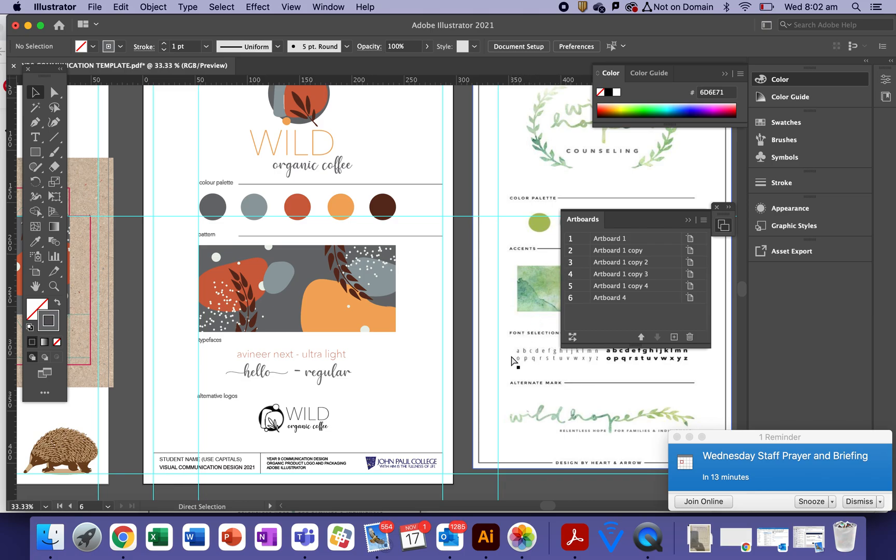
key(v)
click(390, 184)
drag(392, 198, 374, 340)
key(super+z)
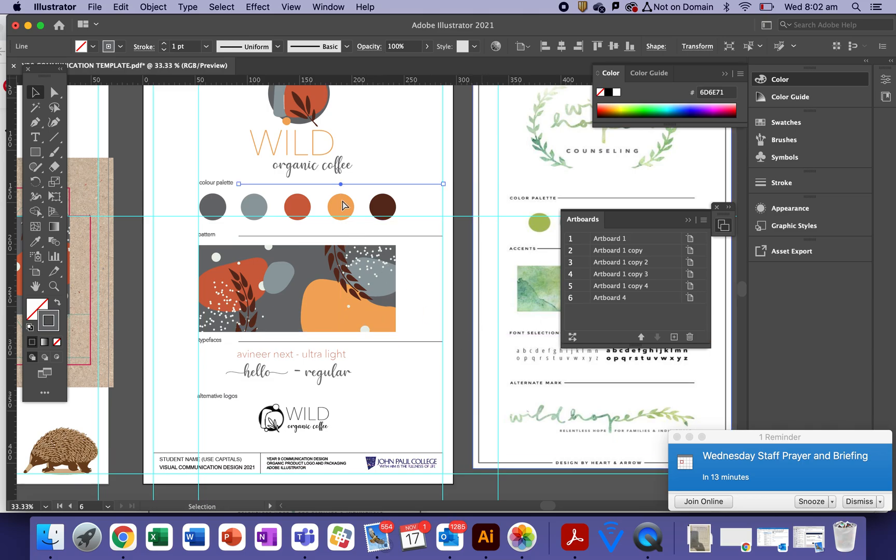
drag(360, 181, 348, 396)
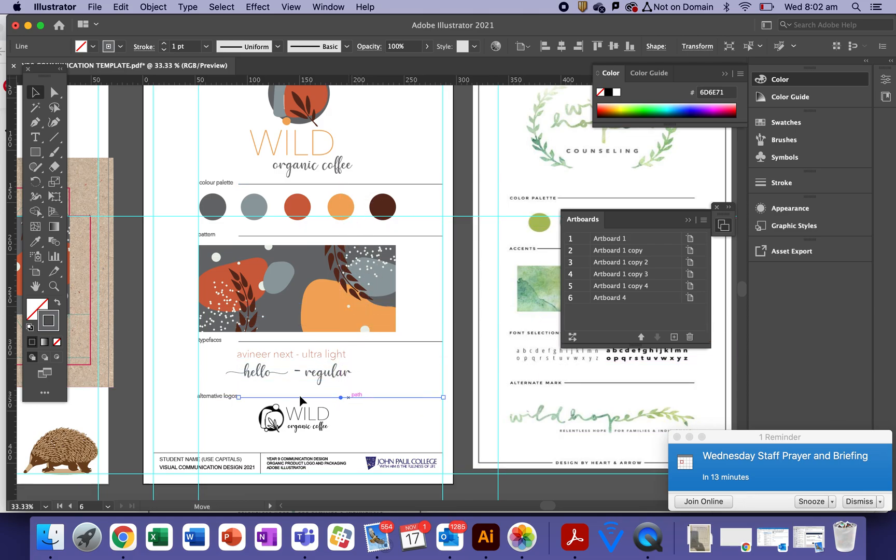
Pull the alternative logos rule's left end to just after its heading
click(149, 401)
click(257, 397)
click(218, 396)
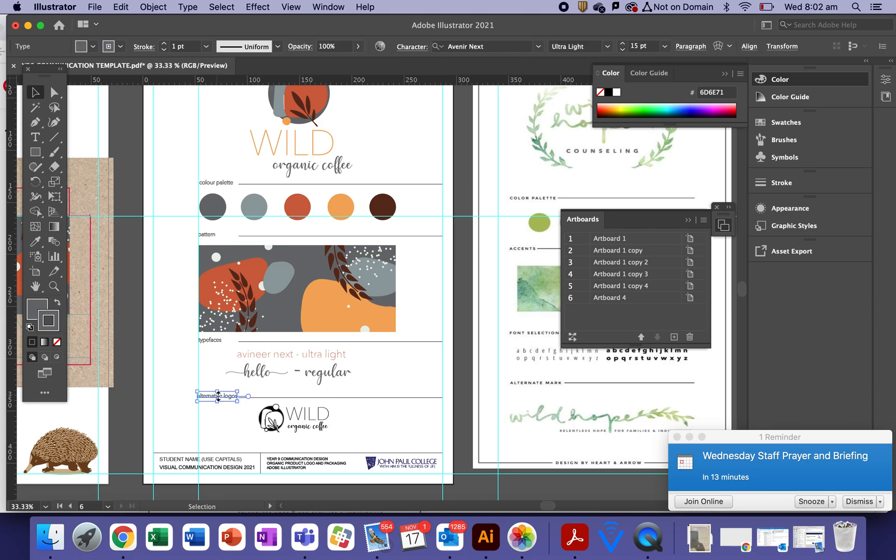
click(243, 396)
drag(238, 396, 243, 400)
click(462, 400)
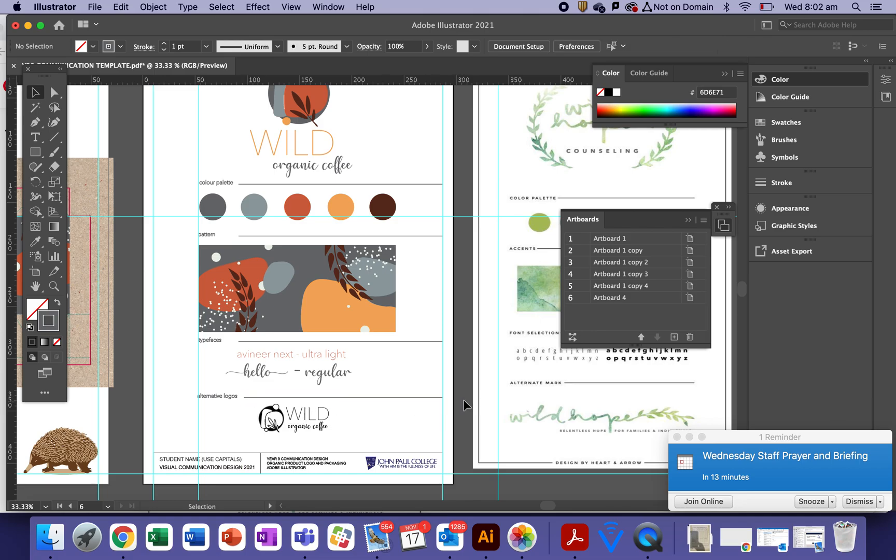
Pull the typefaces and pattern rules' left ends to just after their headings
click(345, 341)
drag(239, 342, 228, 341)
click(244, 236)
drag(239, 236, 224, 236)
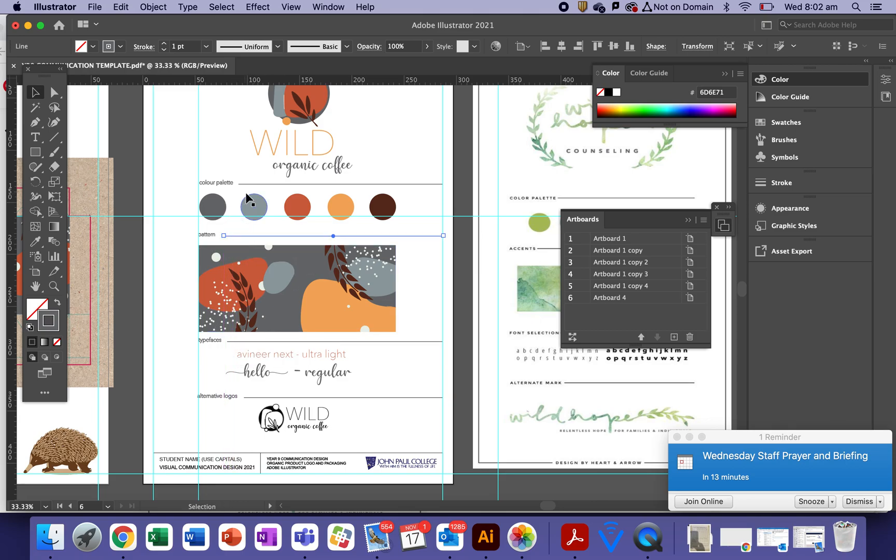
click(127, 257)
click(291, 7)
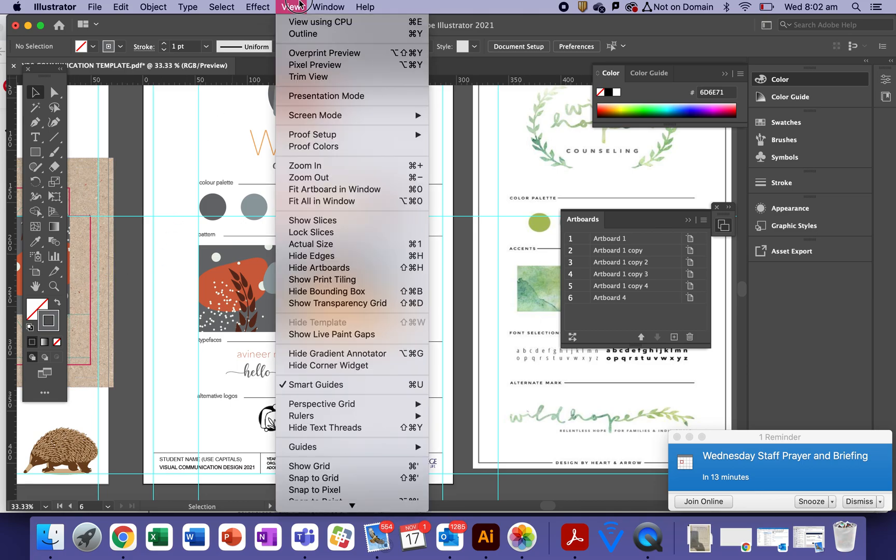
Zoom out to the whole board and add a right-margin vertical guide, with guides shown
mouse_move(380, 447)
click(482, 444)
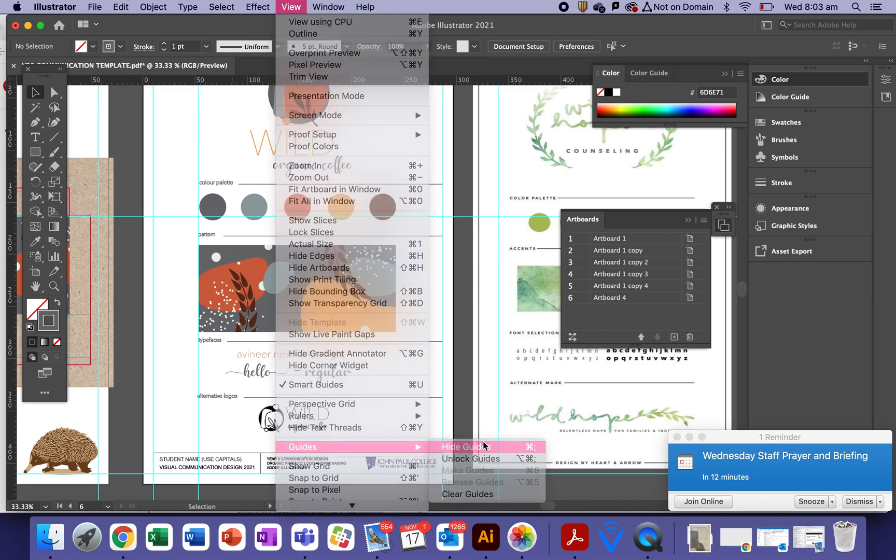
key(super+minus)
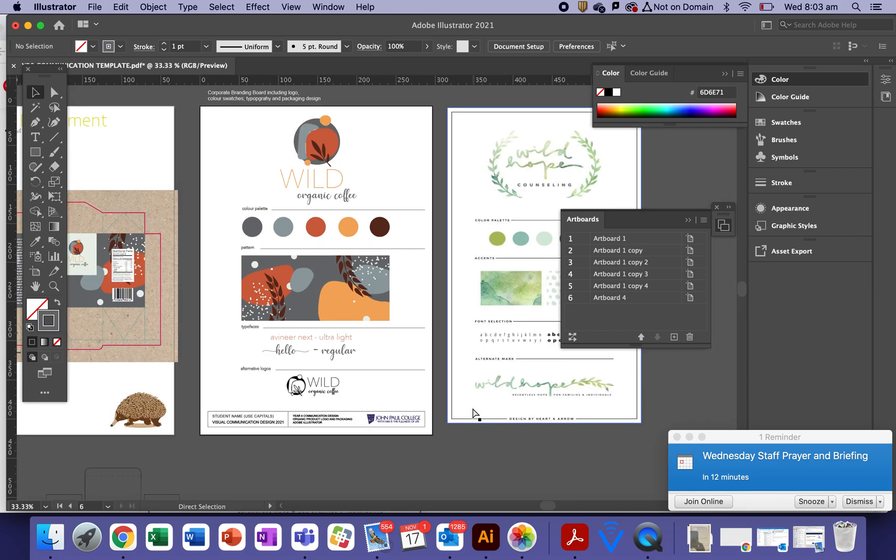
key(space)
drag(430, 445, 384, 452)
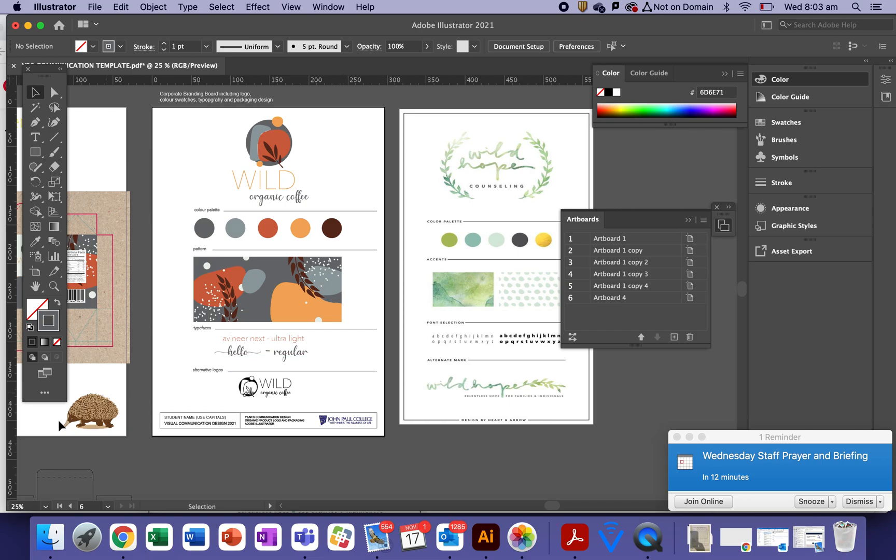
drag(18, 446, 343, 428)
click(290, 6)
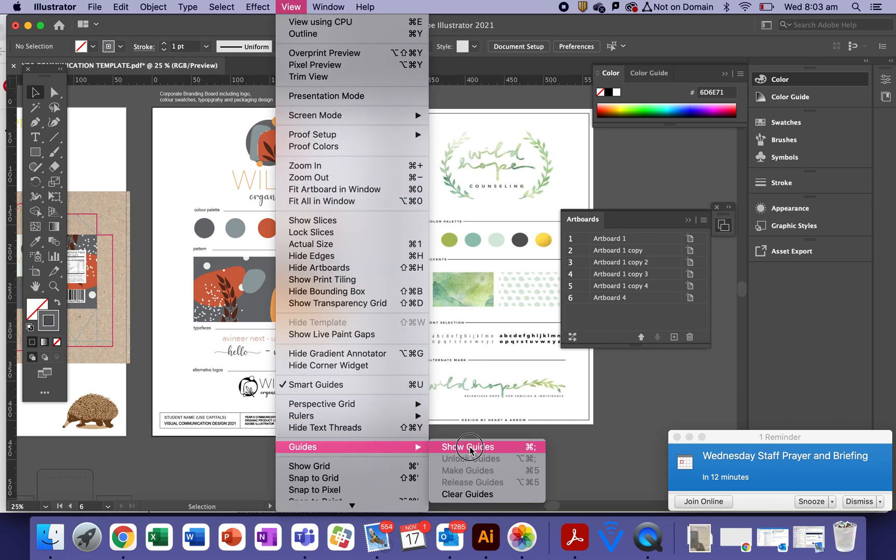
click(518, 447)
Shorten the alternative logos and typefaces rules to end at the right-margin guide
click(367, 371)
drag(377, 371, 342, 370)
drag(378, 329, 341, 329)
click(365, 250)
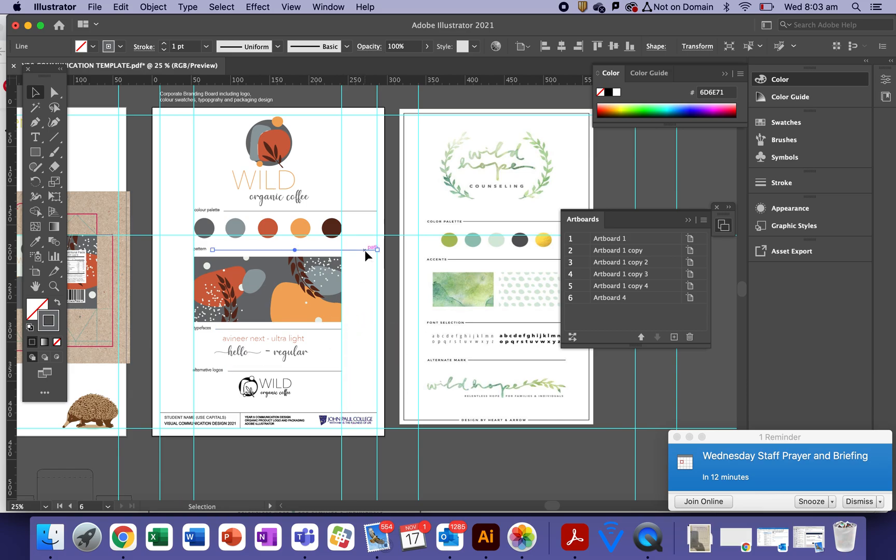
Shorten the pattern and colour palette rules to end at the right-margin guide
drag(376, 249, 341, 250)
click(356, 211)
drag(377, 211, 342, 210)
click(352, 169)
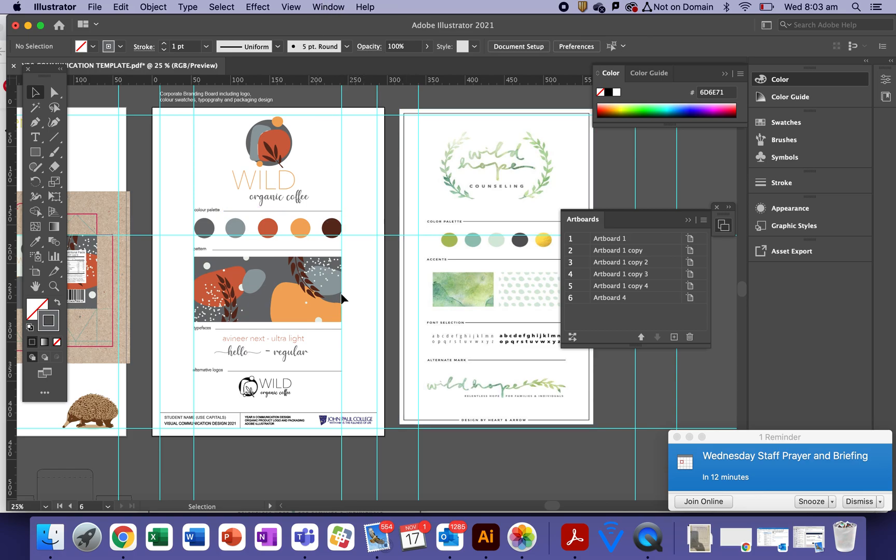
Nudge the WILD alternative logo down two steps
click(257, 343)
shift+click(255, 350)
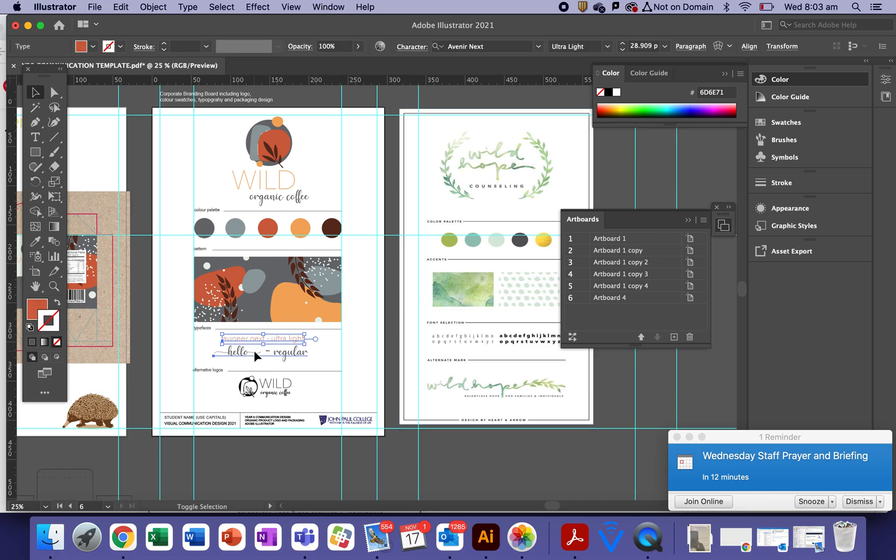
click(380, 353)
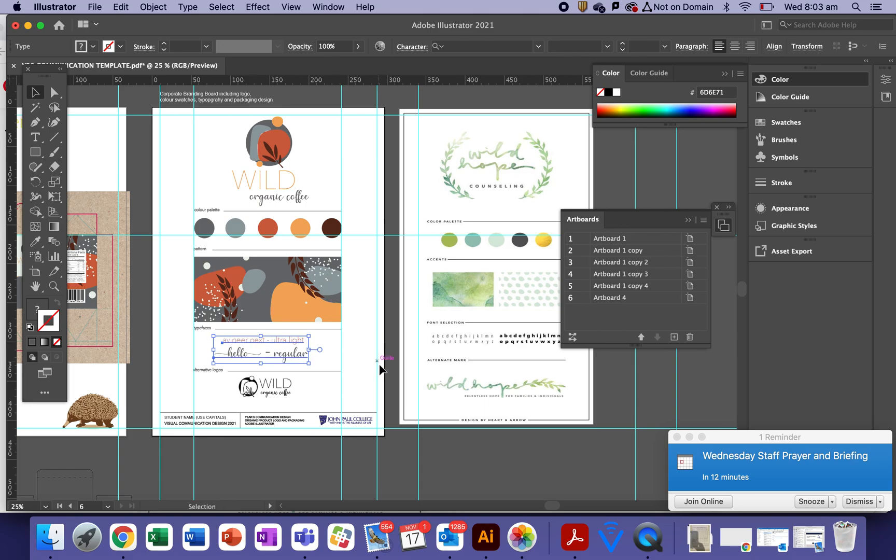
click(291, 386)
key(Down)
key(Down)
key(Down)
key(Down)
key(Down)
key(Down)
key(Down)
key(Down)
key(Down)
key(Down)
key(Down)
key(Down)
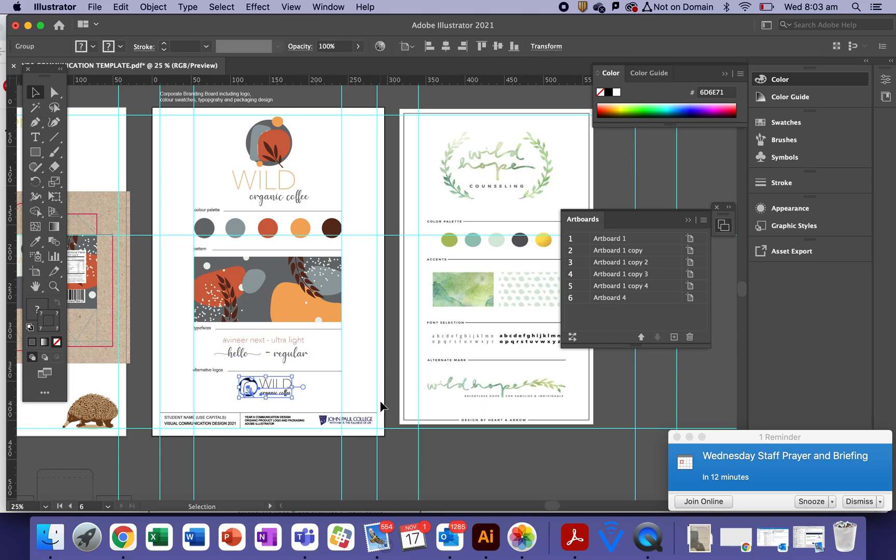
key(Down)
key(Down)
key(Down)
key(Down)
key(Down)
key(Down)
key(Down)
key(Down)
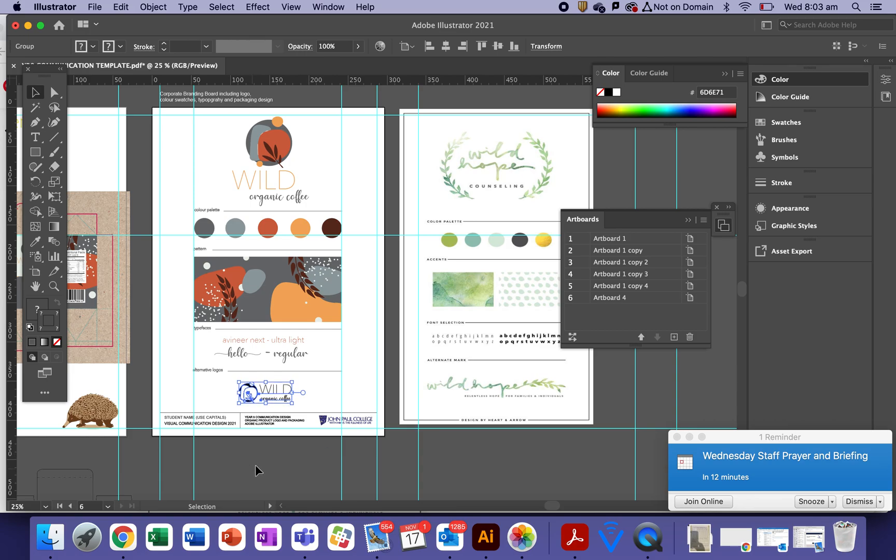
click(255, 470)
Select all five palette circles and nudge them down slightly
click(204, 222)
shift+click(233, 229)
shift+click(267, 228)
shift+click(300, 228)
shift+click(332, 229)
key(Down)
key(Down)
key(Down)
key(Down)
key(Down)
key(Down)
key(Down)
key(Down)
key(Down)
key(Down)
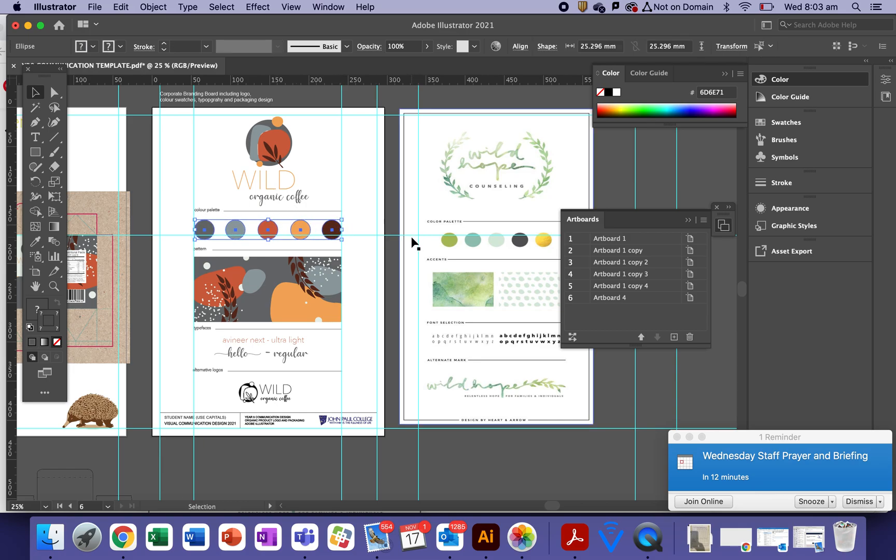
click(376, 207)
click(315, 5)
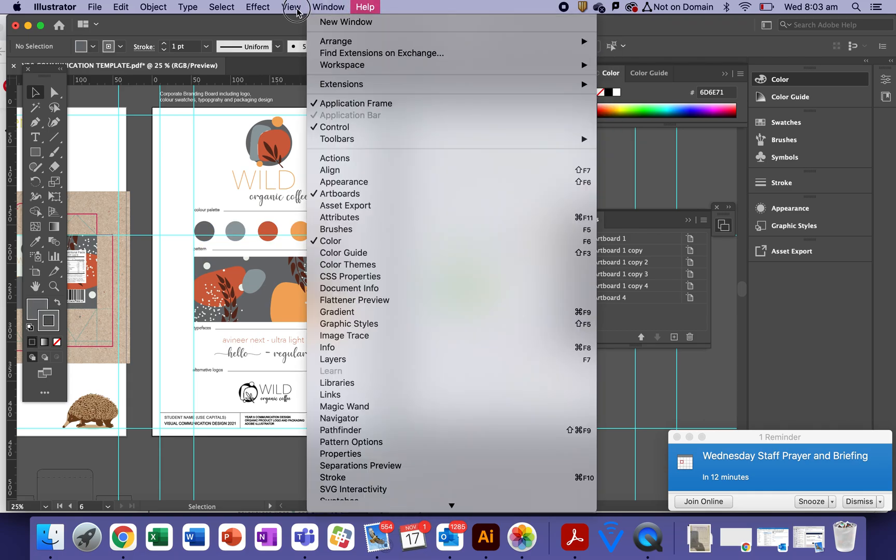
Hide the guides and zoom in on the title block
mouse_move(290, 6)
mouse_move(354, 451)
click(459, 460)
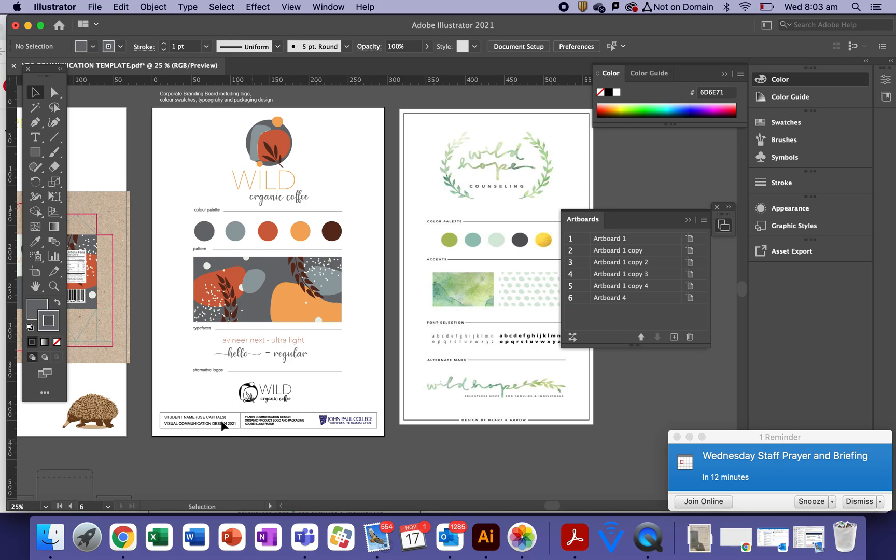
click(53, 286)
click(141, 444)
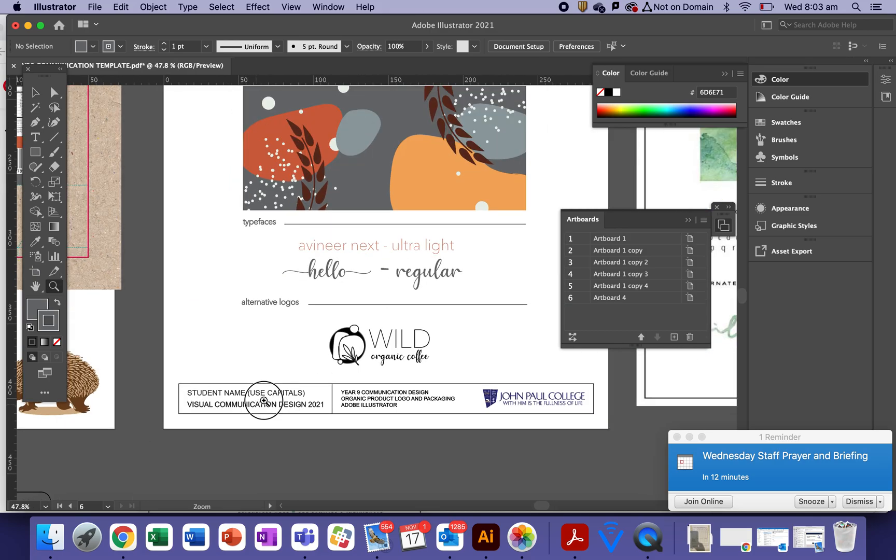
Replace the student-name placeholder line with the designer's name
click(35, 138)
click(248, 391)
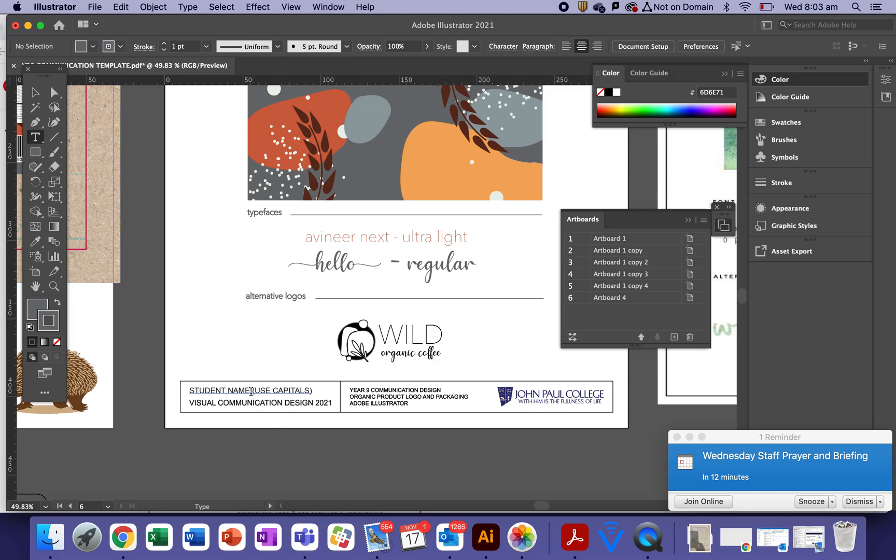
triple_click(248, 391)
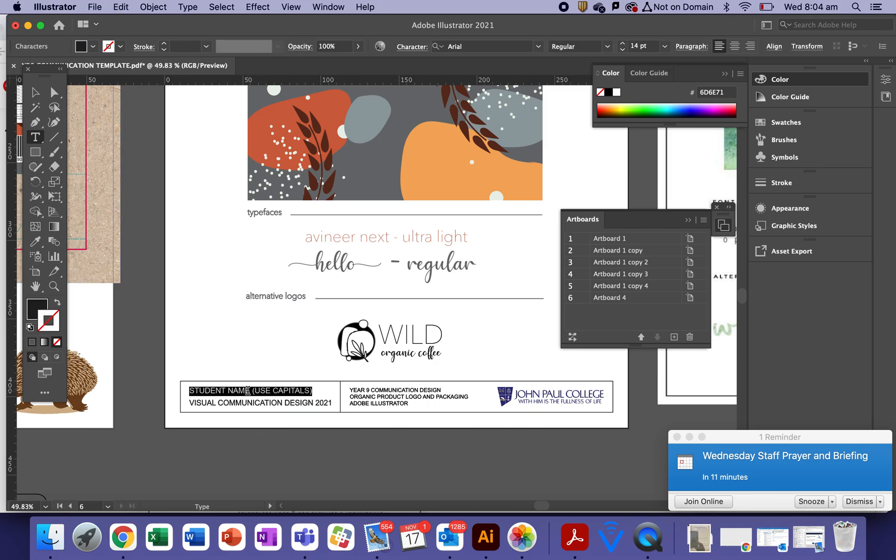
text(MRS SCOTT)
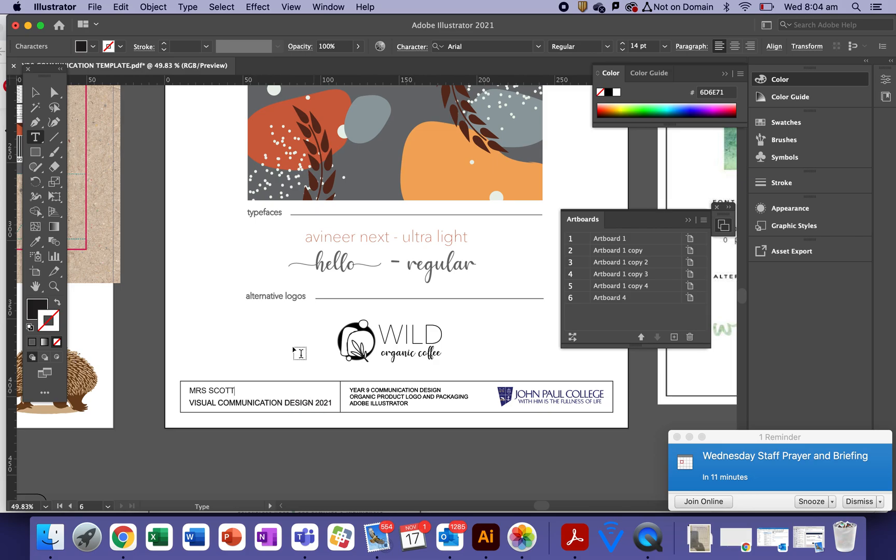
click(36, 92)
click(376, 478)
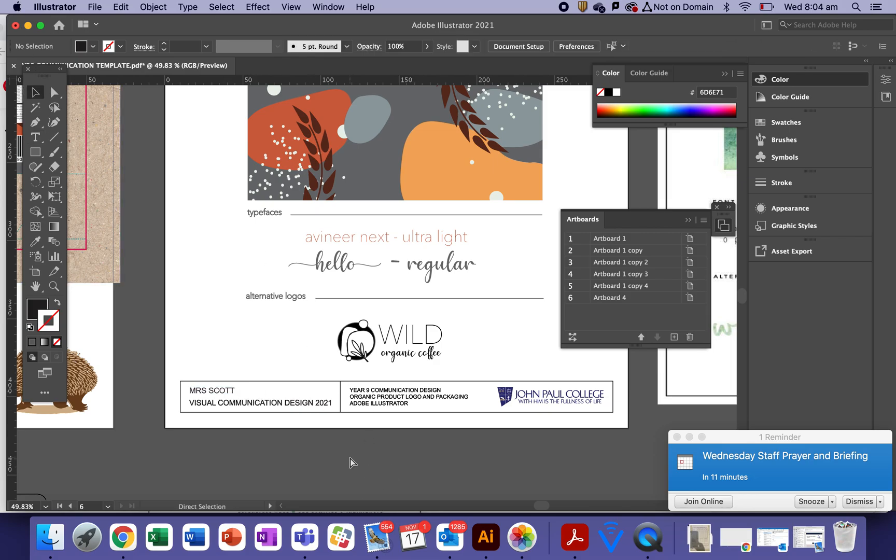
Zoom back out and delete the wild hope reference image
key(super+minus)
key(super+minus)
drag(369, 445, 281, 469)
click(490, 350)
key(Delete)
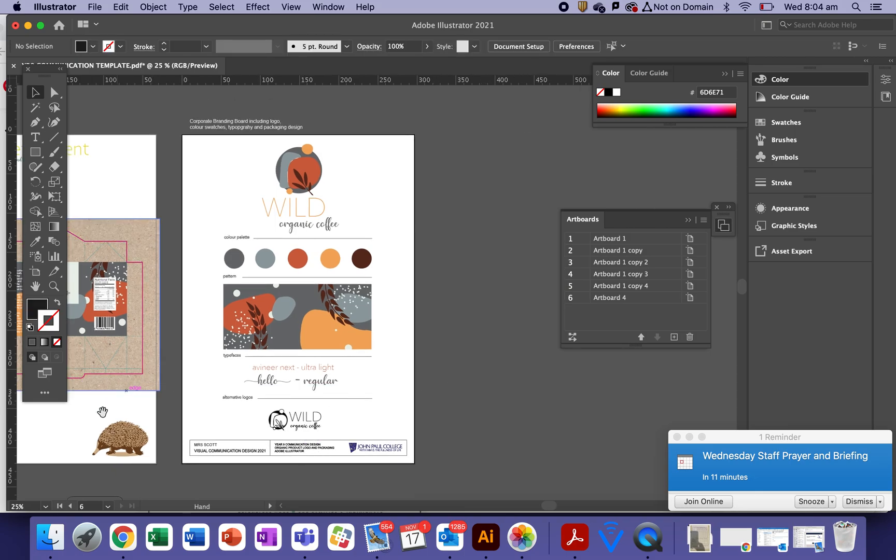
Save the branding board document, then start a new QuickTime Player screen recording
scroll(155, 384, left, 5)
drag(332, 430, 226, 431)
click(103, 4)
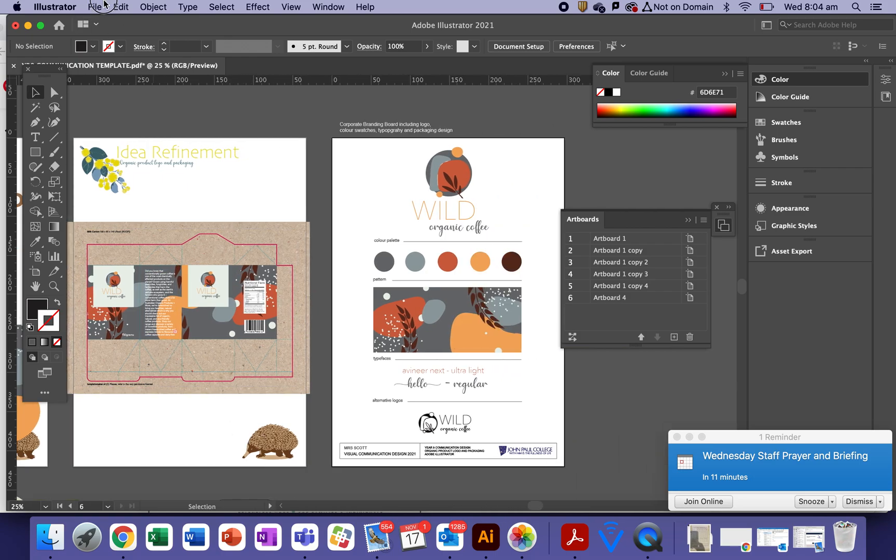
click(114, 113)
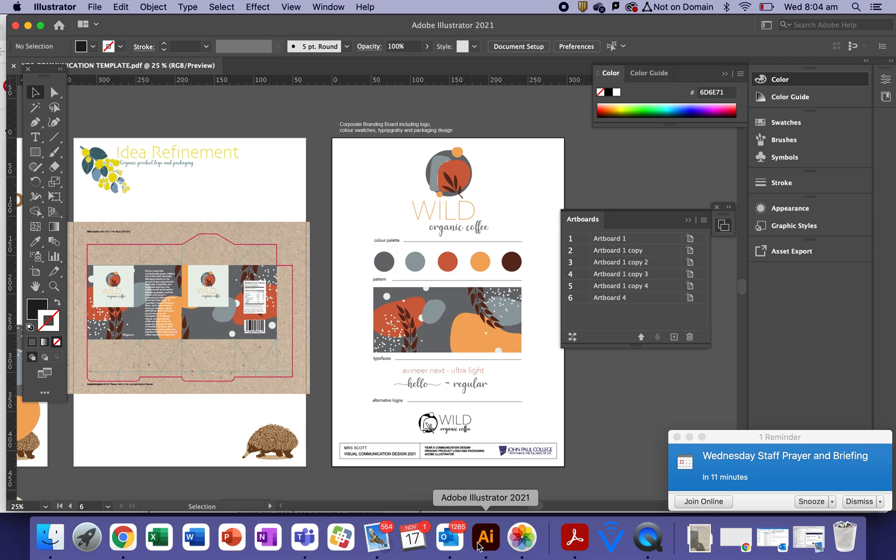
click(643, 536)
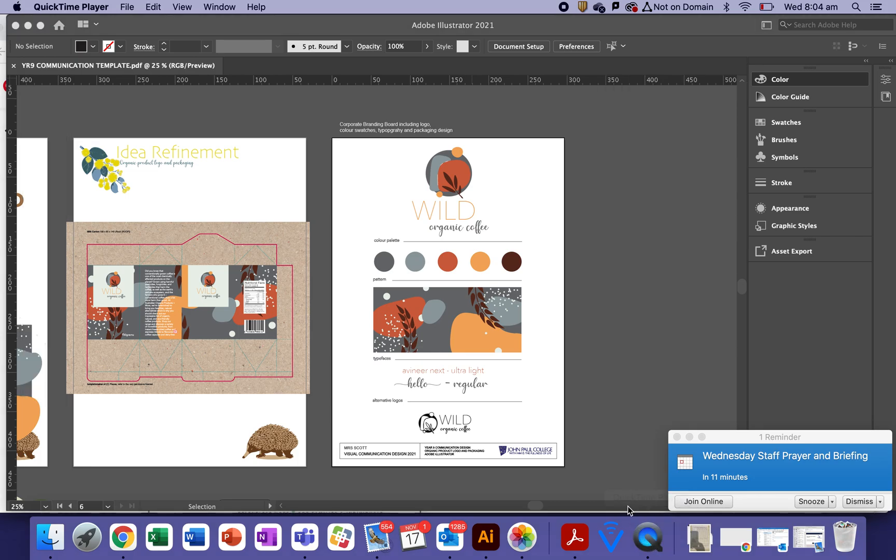
click(128, 7)
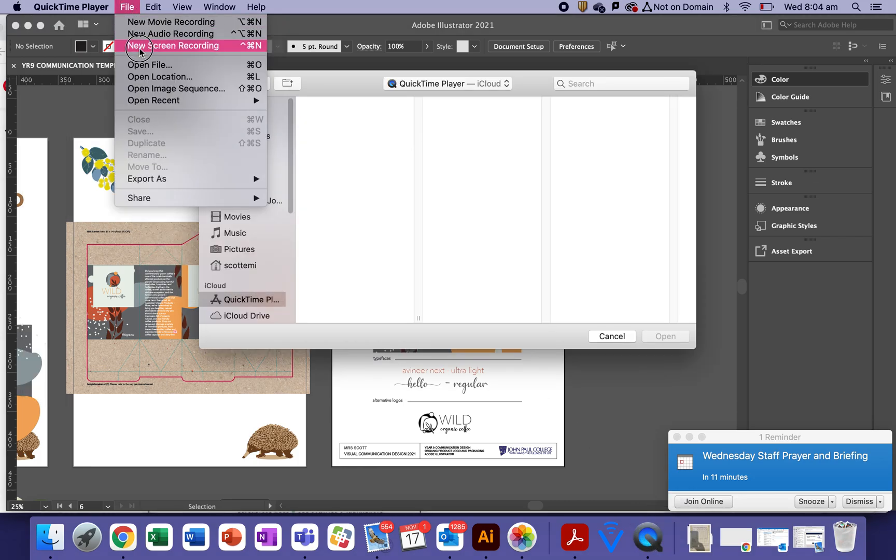